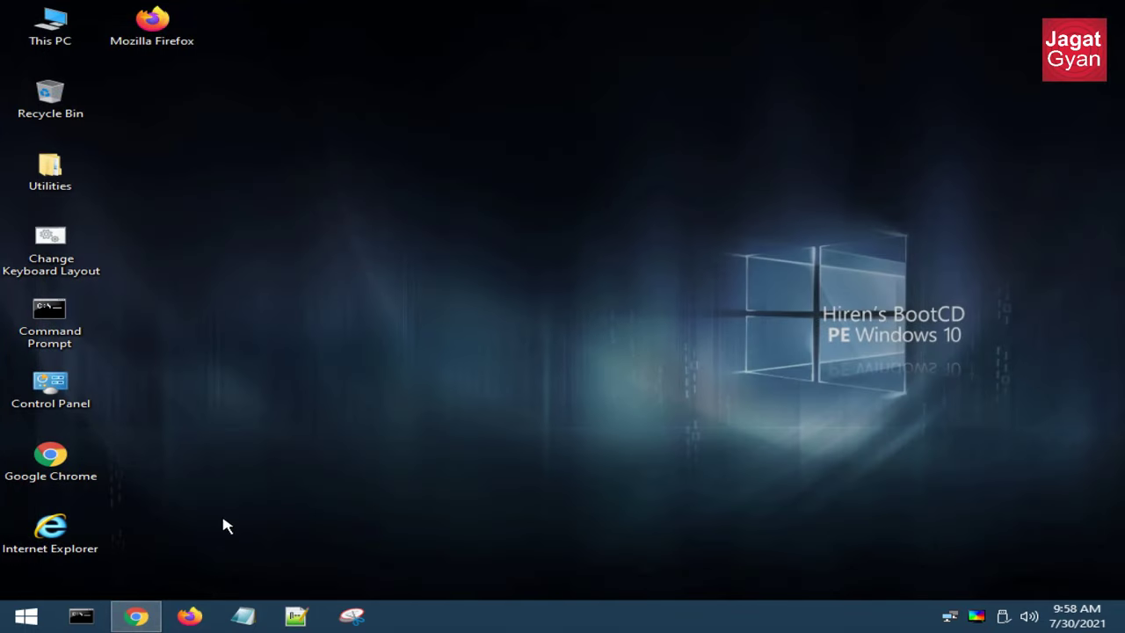
# - Open the Command Prompt and the Registry Editor for a brief look, closing each one again
pyautogui.click(81, 615)
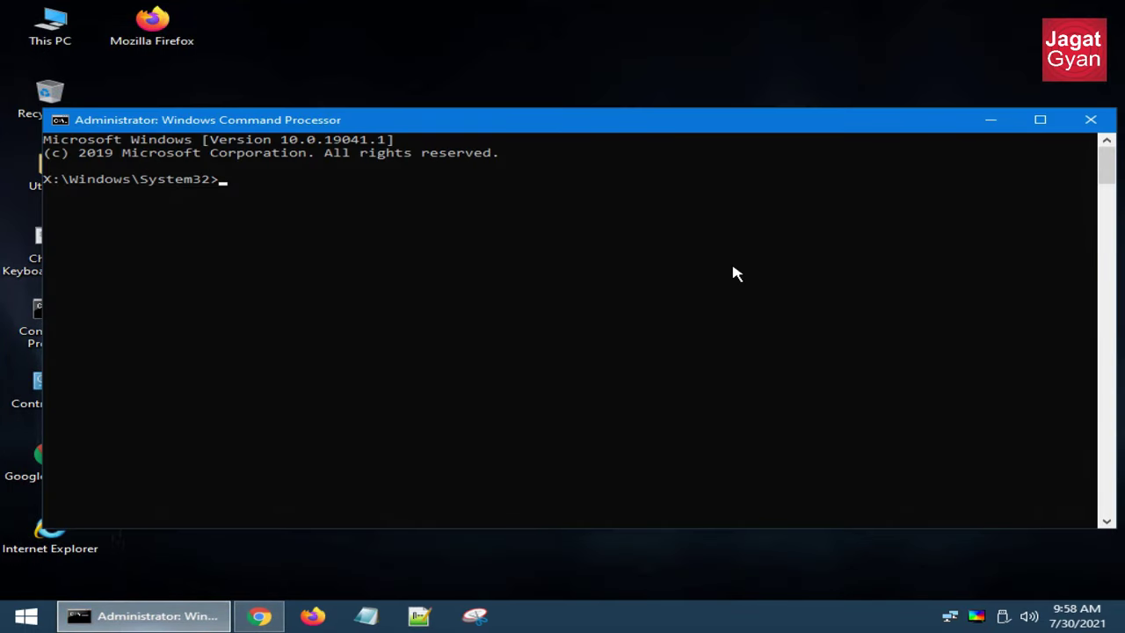
pyautogui.click(1099, 123)
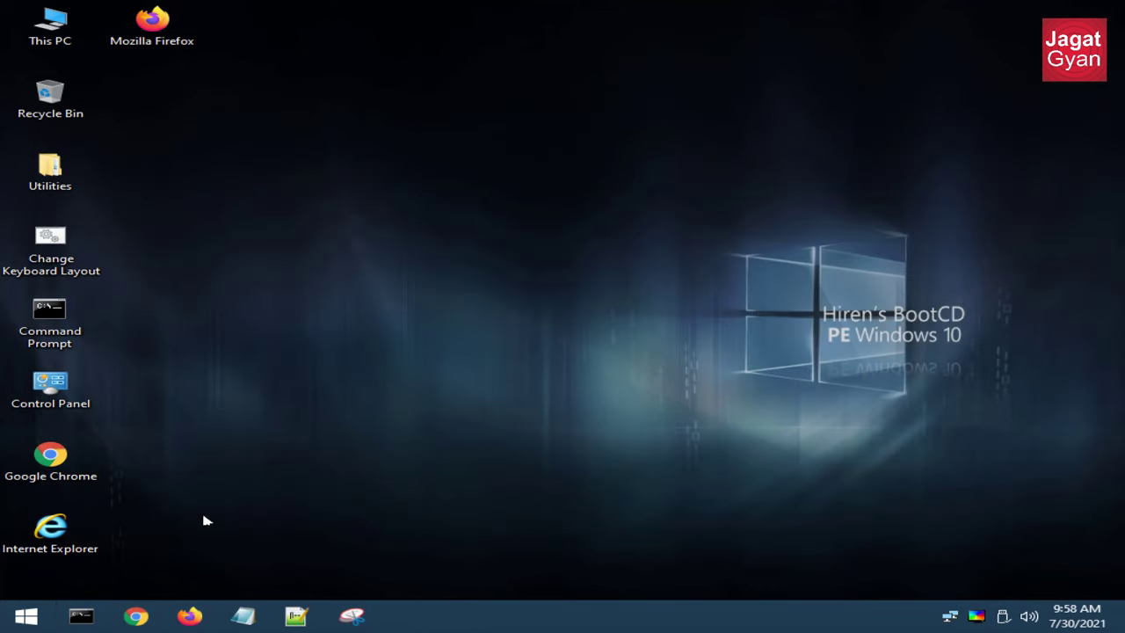
pyautogui.click(19, 621)
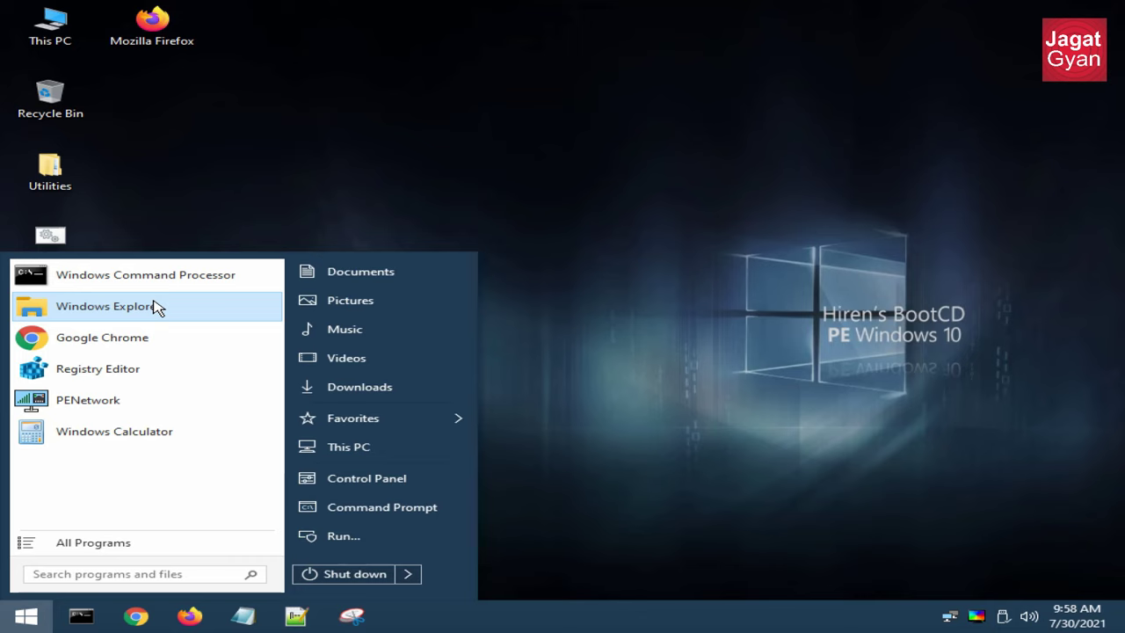
pyautogui.click(157, 373)
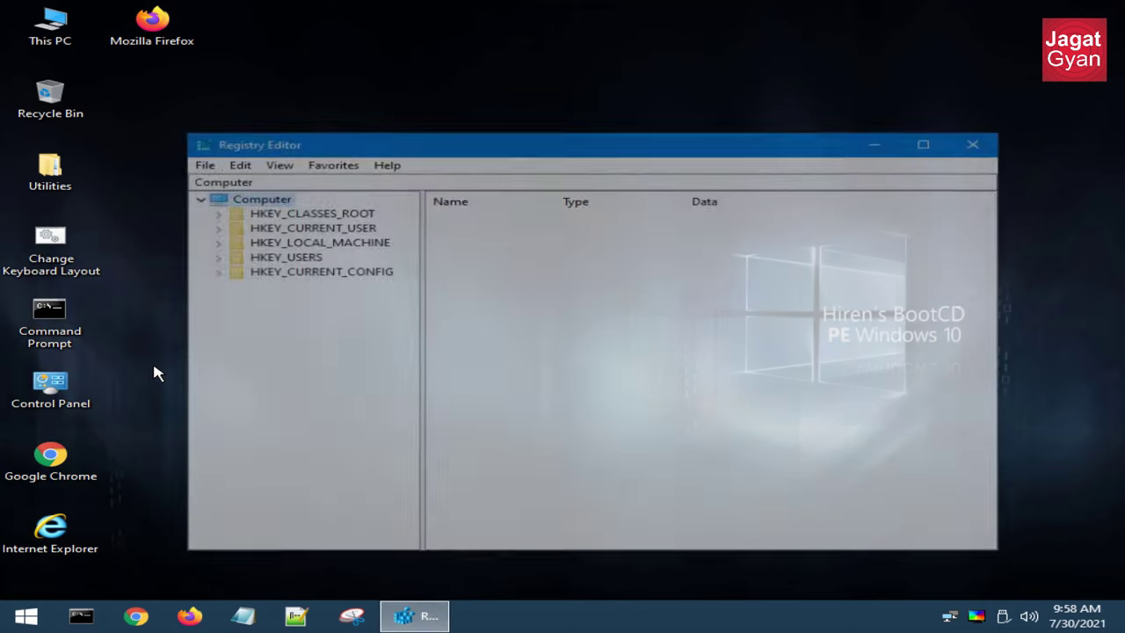
pyautogui.click(963, 149)
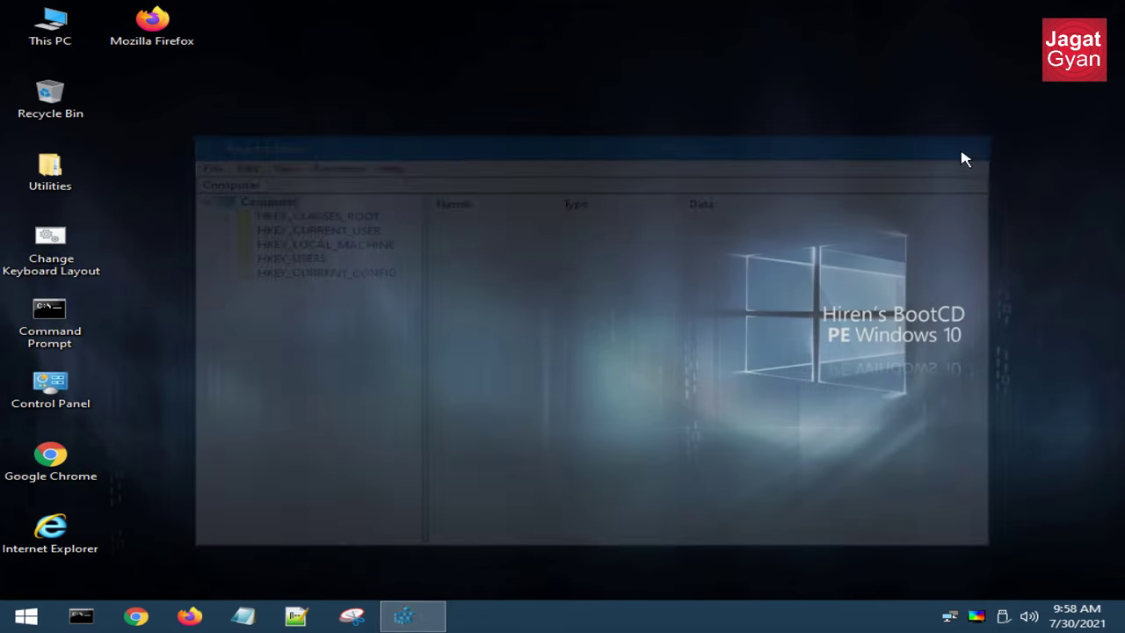
# - Expand the Accessibility and Accessories program groups and launch Calculator
pyautogui.click(25, 616)
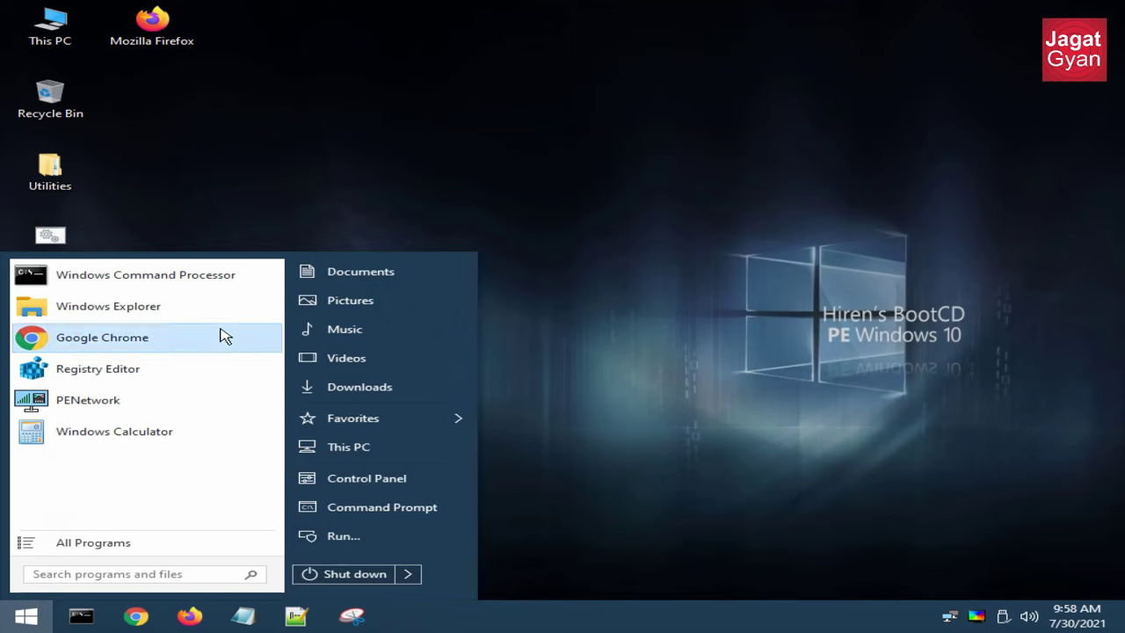
pyautogui.click(171, 540)
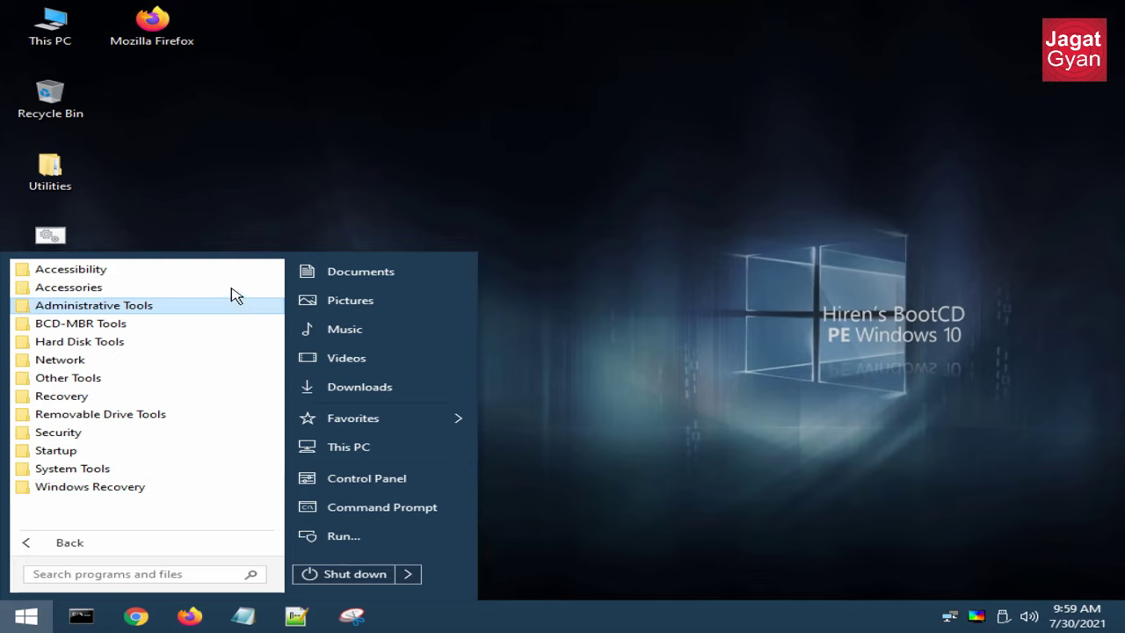
pyautogui.click(166, 269)
pyautogui.click(130, 325)
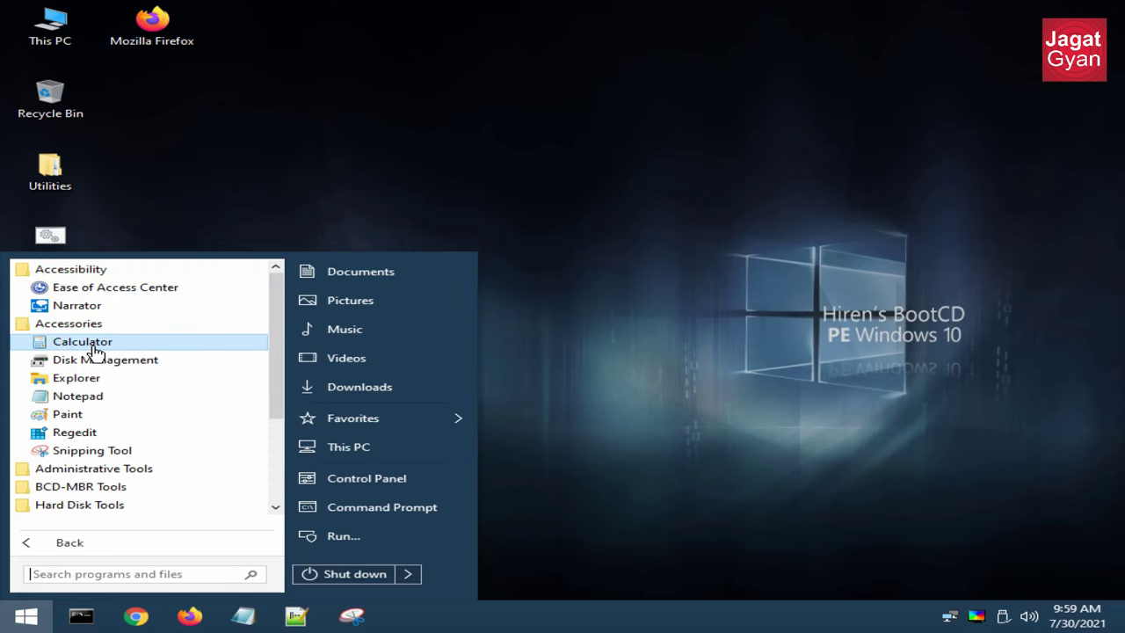
pyautogui.click(82, 341)
# - Launch Disk Management from the Accessories group and show the available actions for the HBCD_PE_x64 (Y:) volume
pyautogui.click(24, 614)
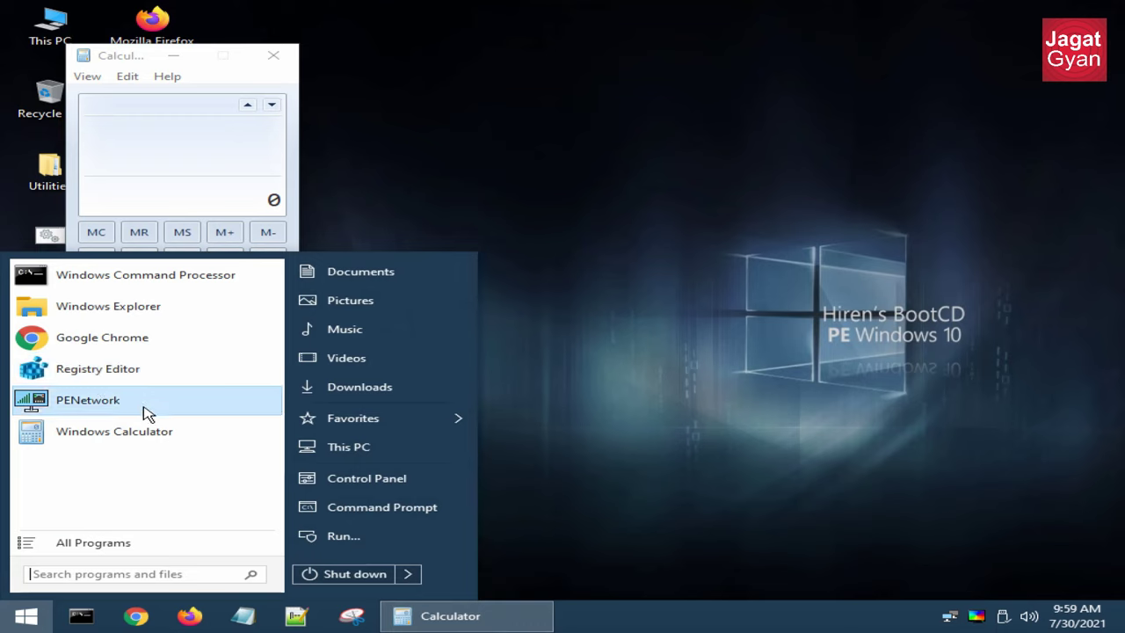
pyautogui.click(93, 542)
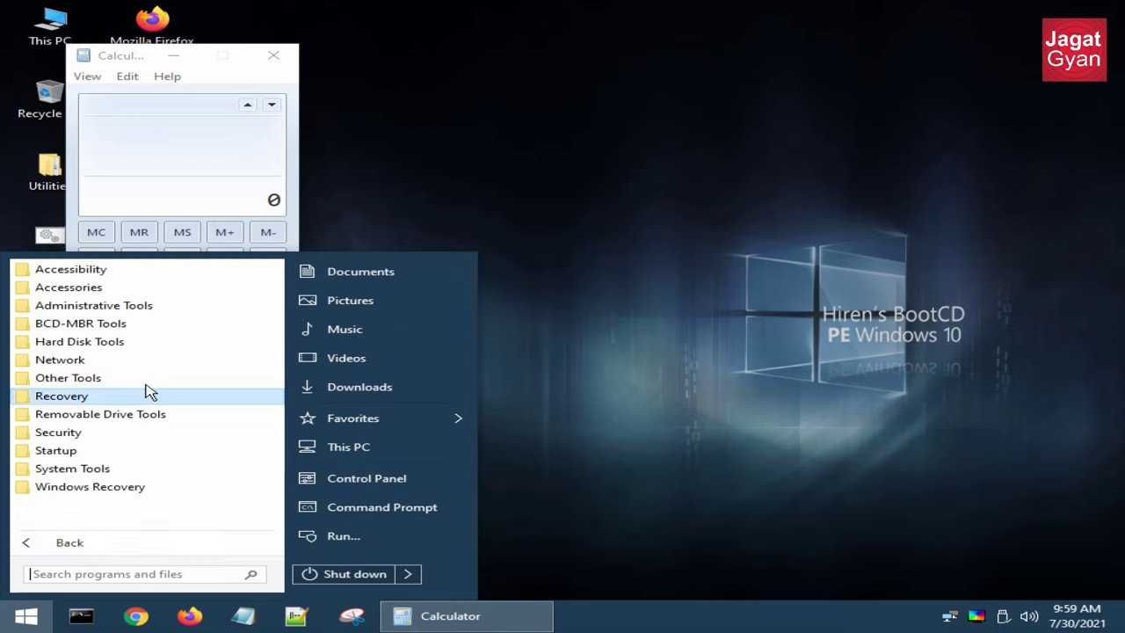
pyautogui.click(102, 288)
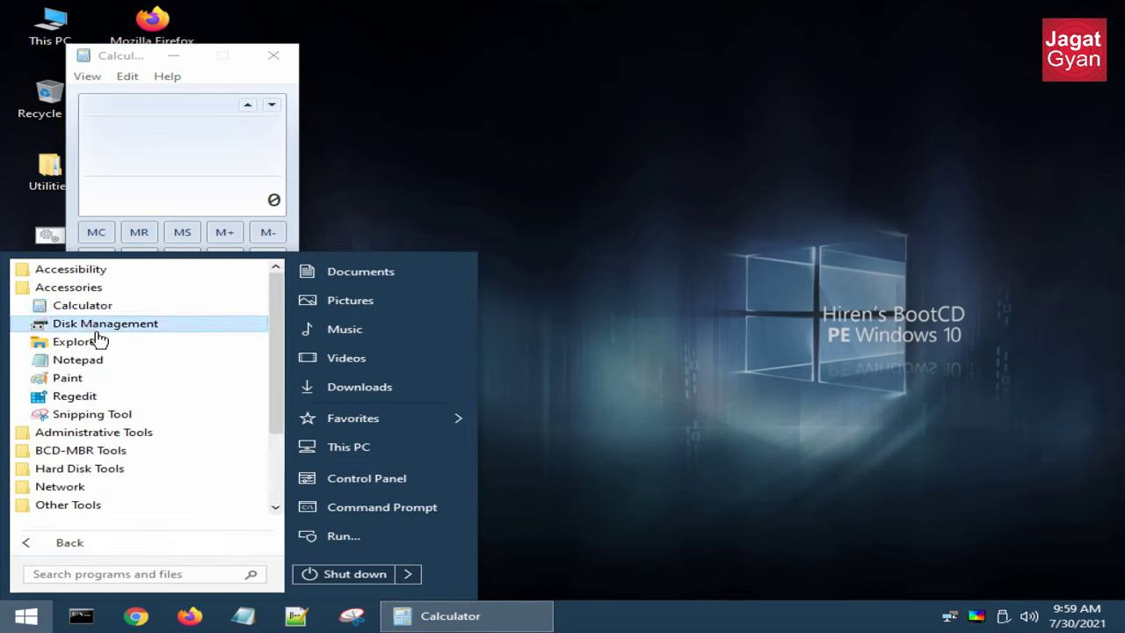
pyautogui.click(143, 327)
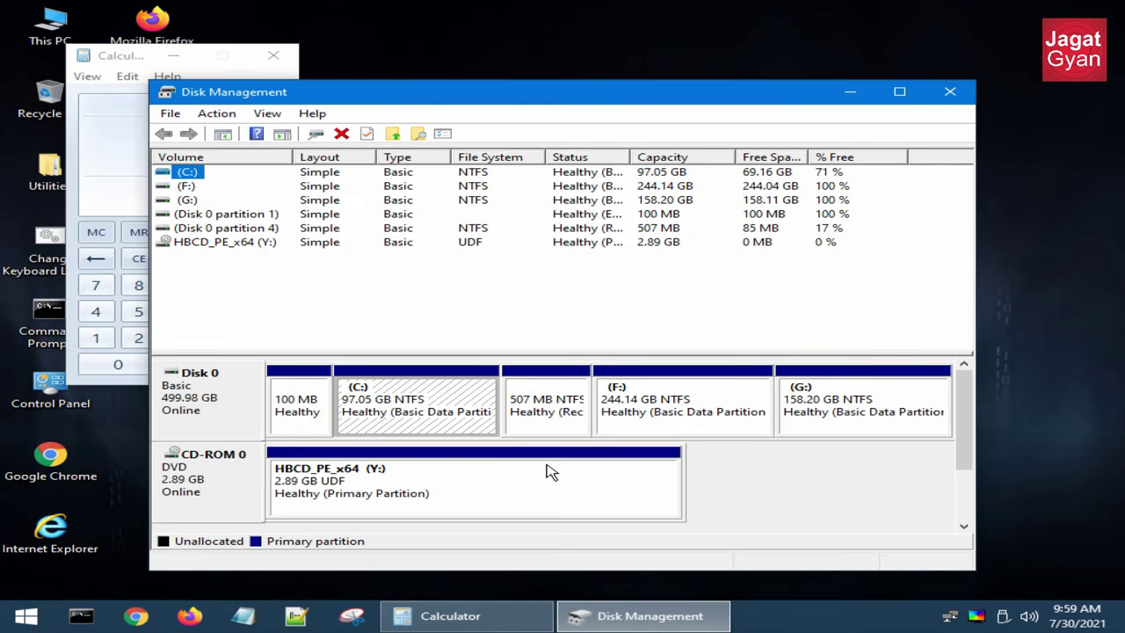
pyautogui.rightClick(533, 474)
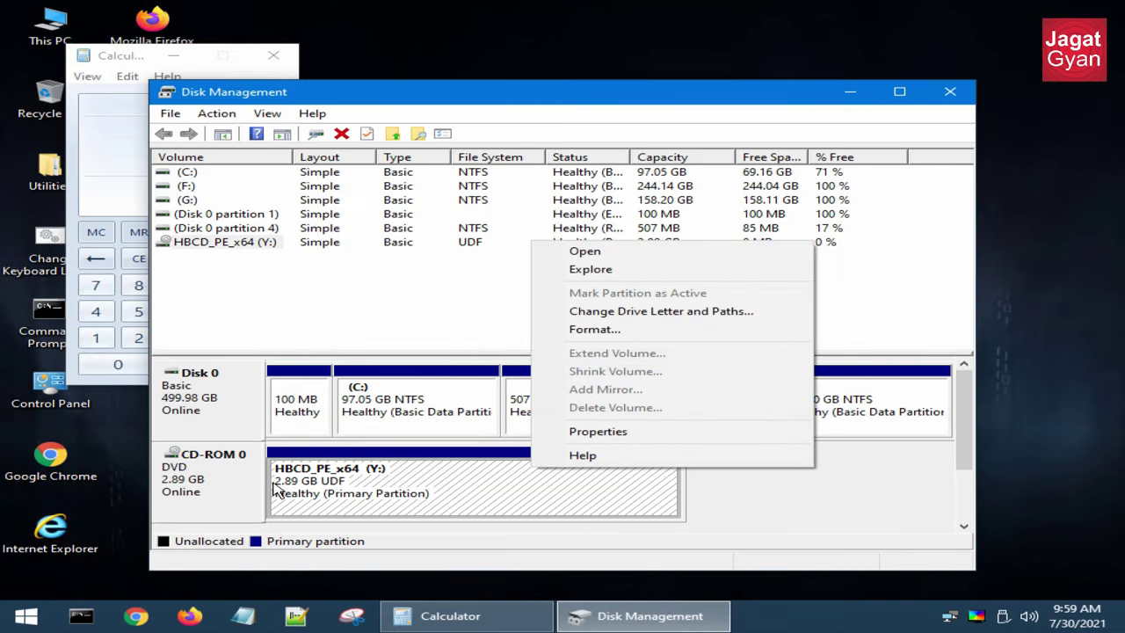
# - Look through the Accessories and Administrative Tools groups and launch Device Manager
pyautogui.click(27, 615)
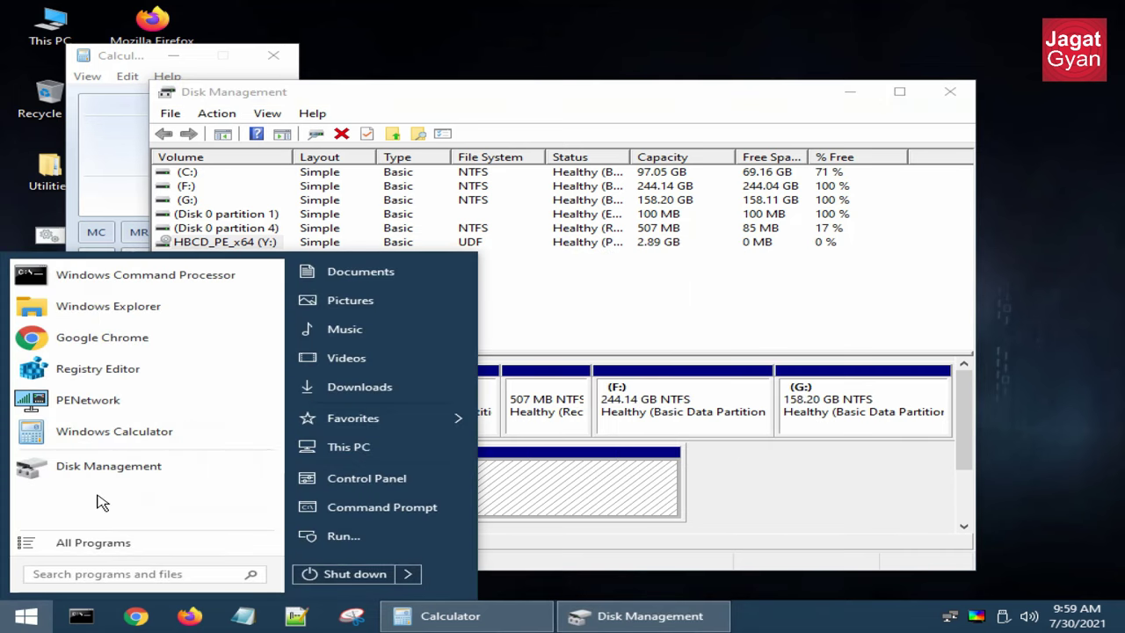
pyautogui.click(144, 544)
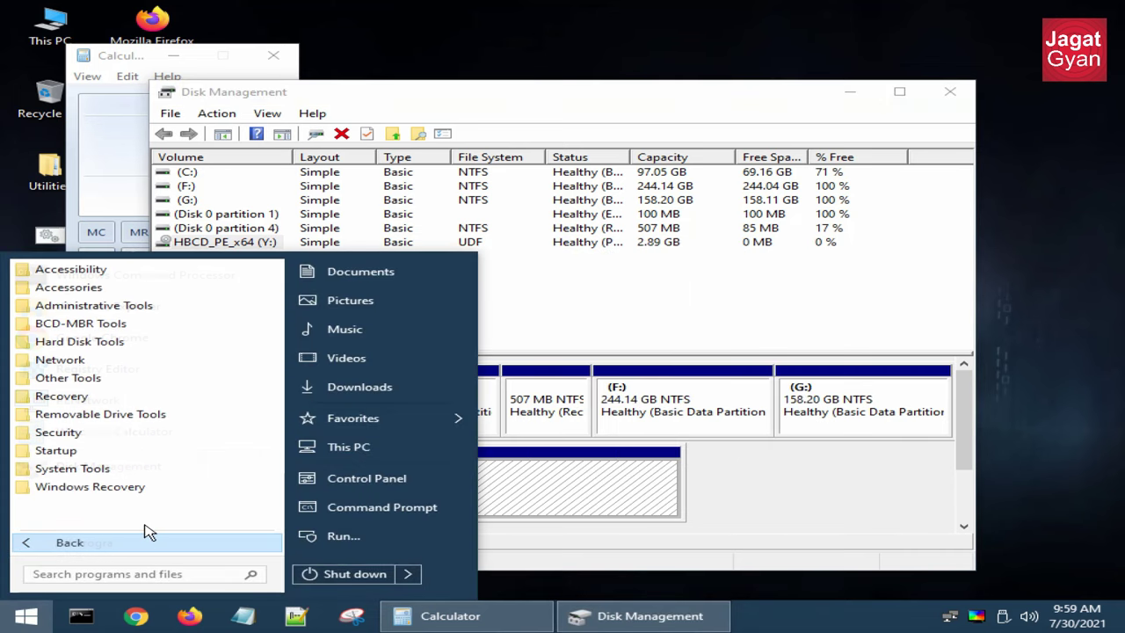
pyautogui.click(100, 288)
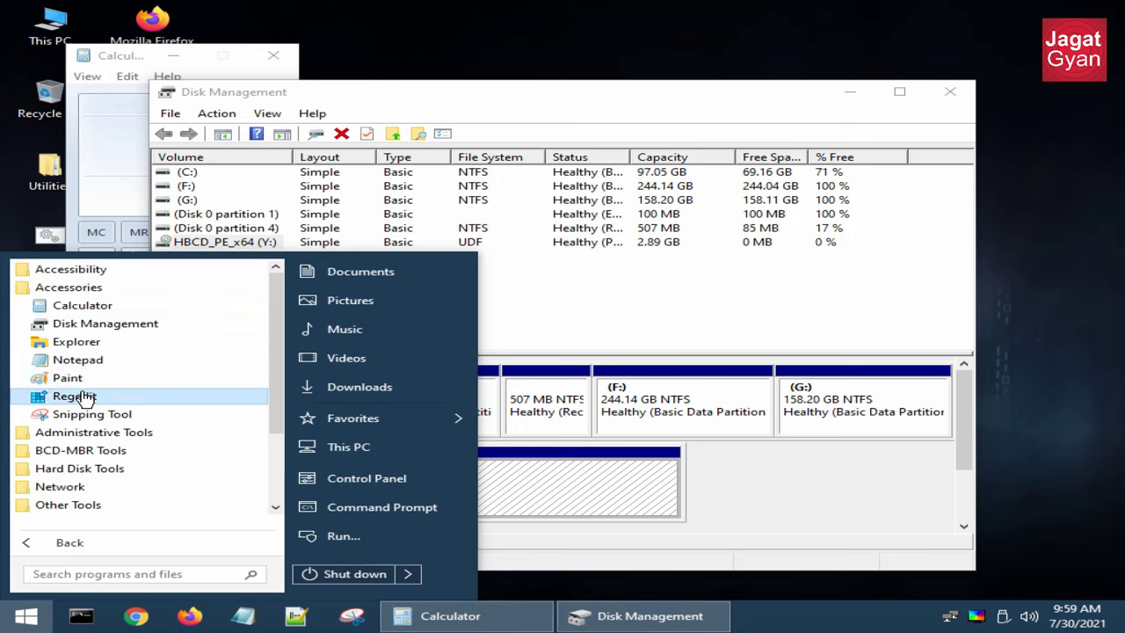
pyautogui.click(124, 435)
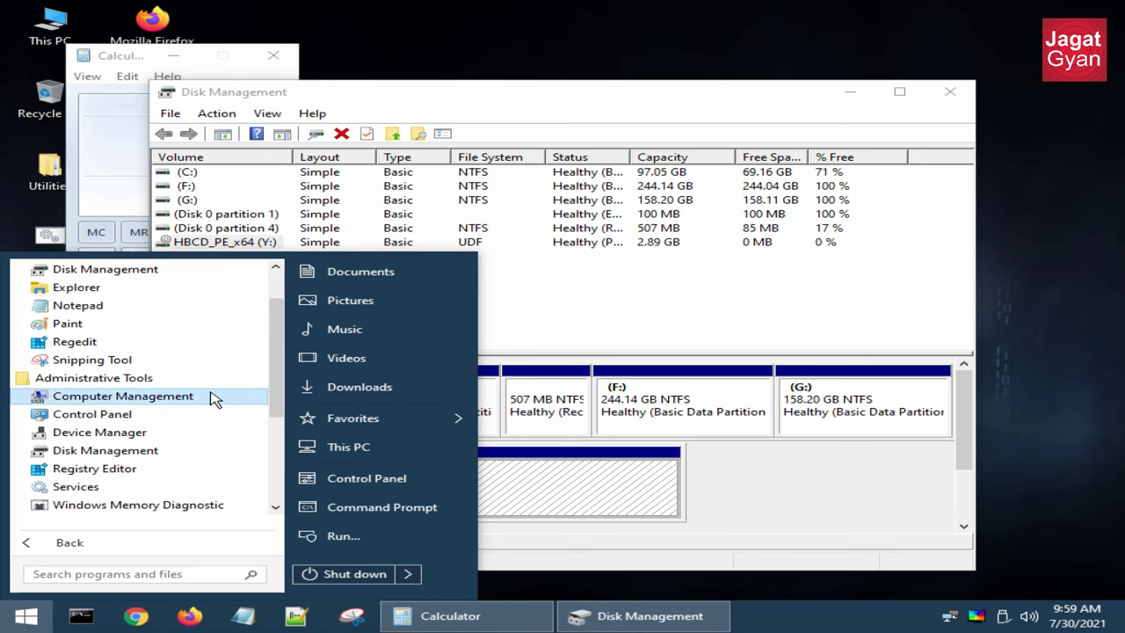
pyautogui.click(150, 435)
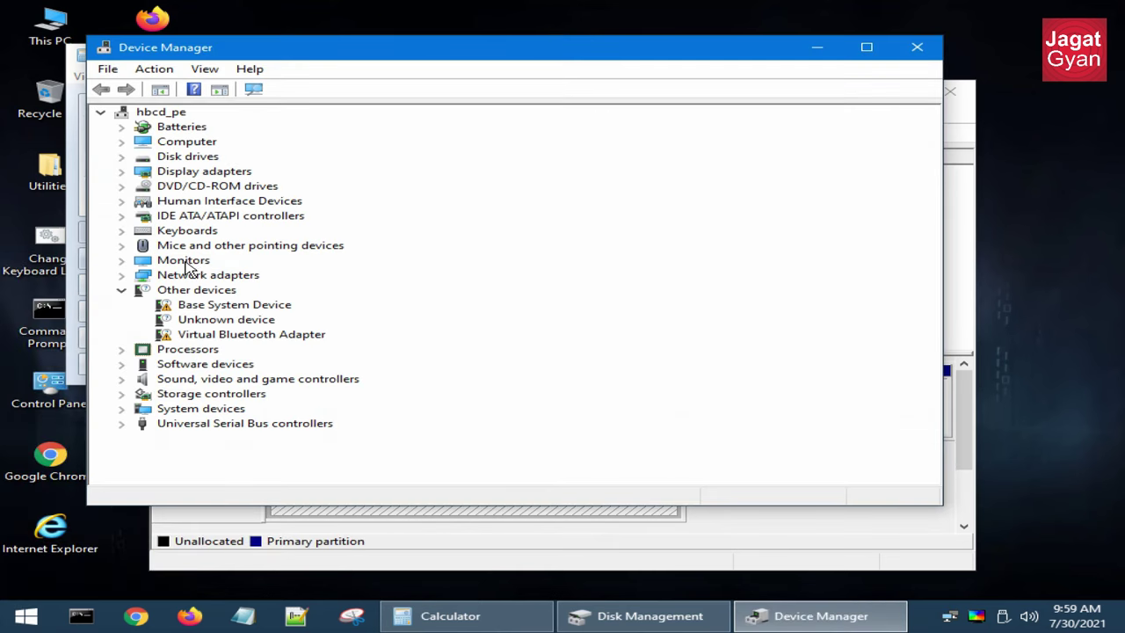
# - Launch EasyBCD from the BCD-MBR Tools group in English for non-commercial use, closing the Device Manager and Disk Management windows
pyautogui.click(26, 615)
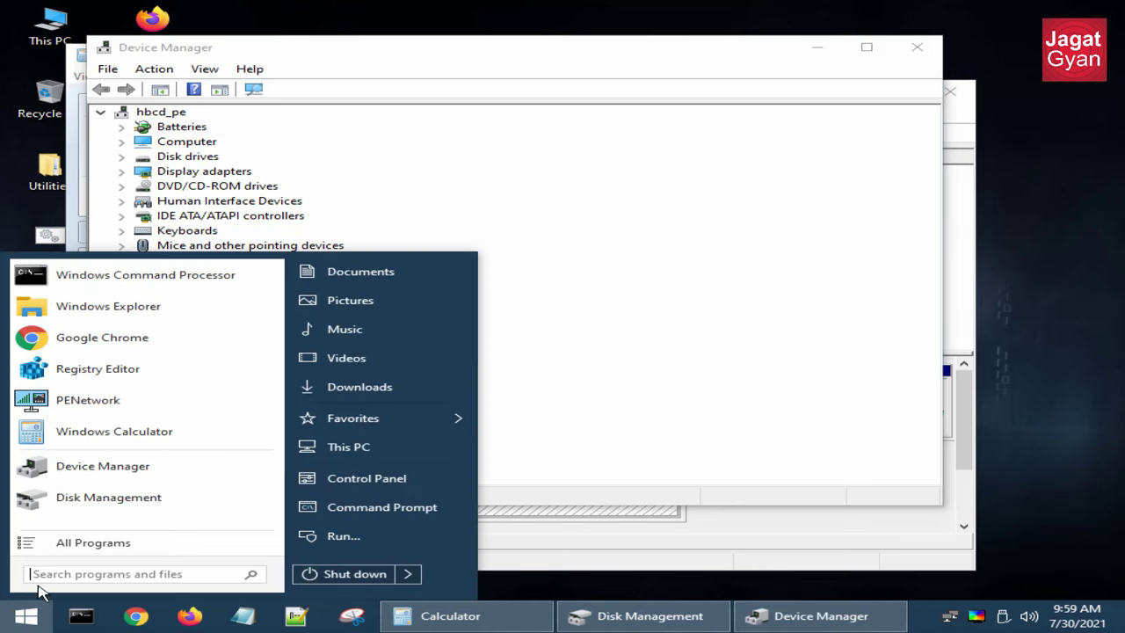
pyautogui.click(127, 541)
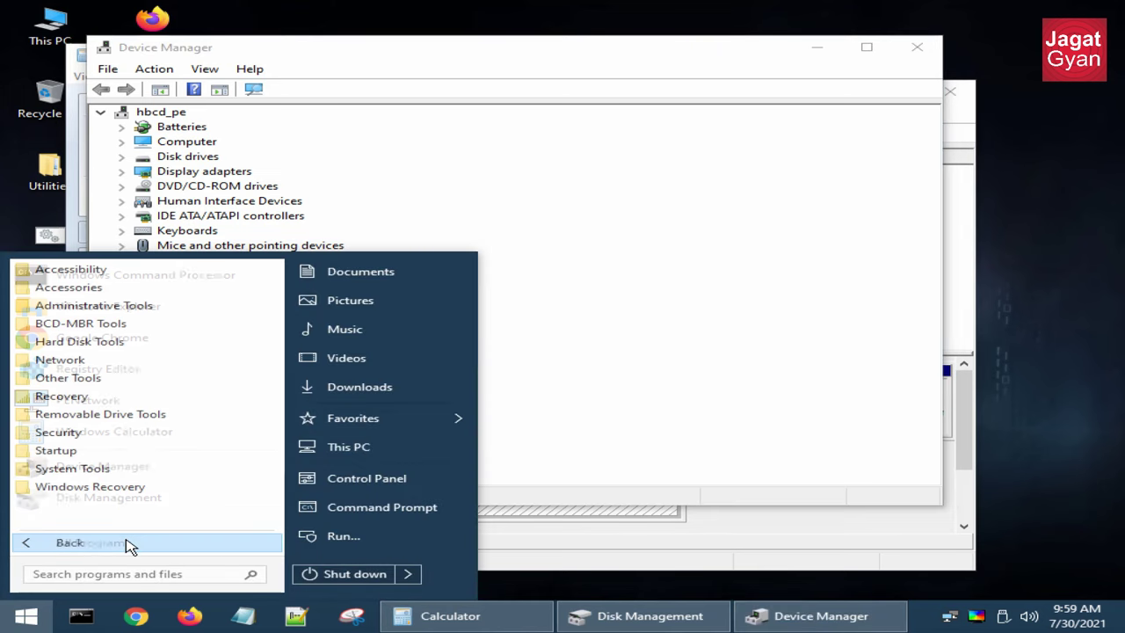
pyautogui.click(101, 306)
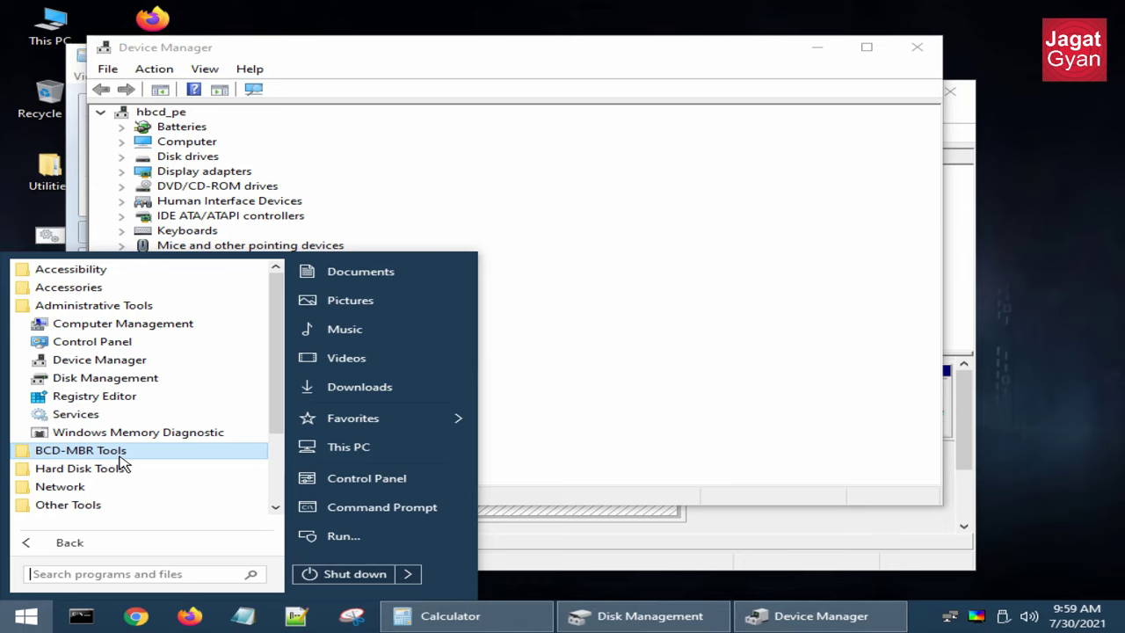
pyautogui.click(81, 450)
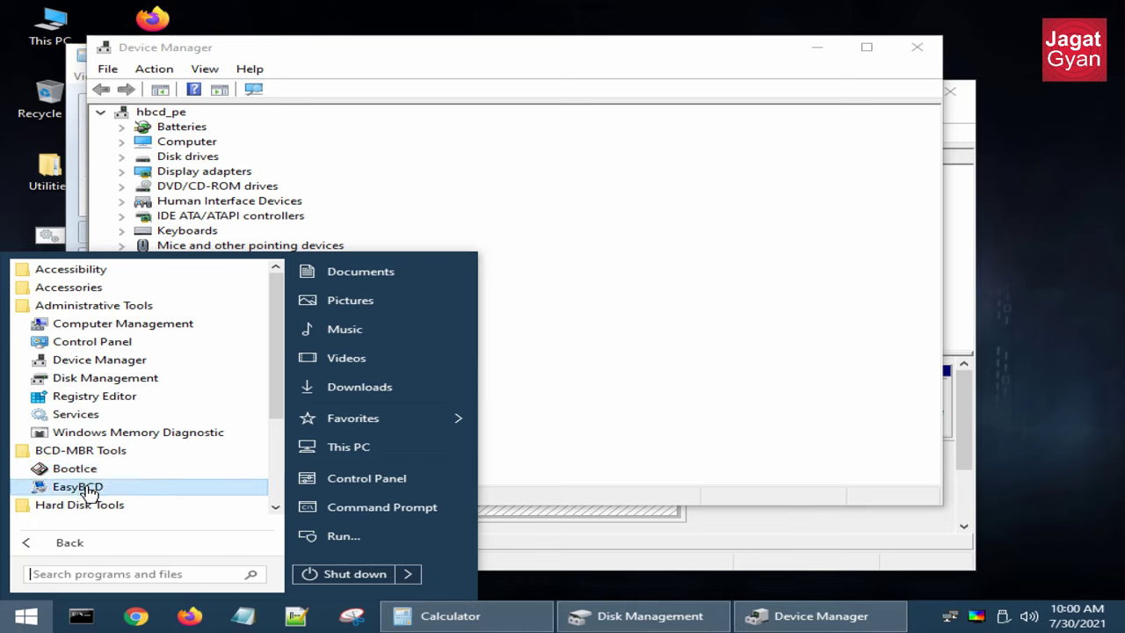
pyautogui.click(89, 489)
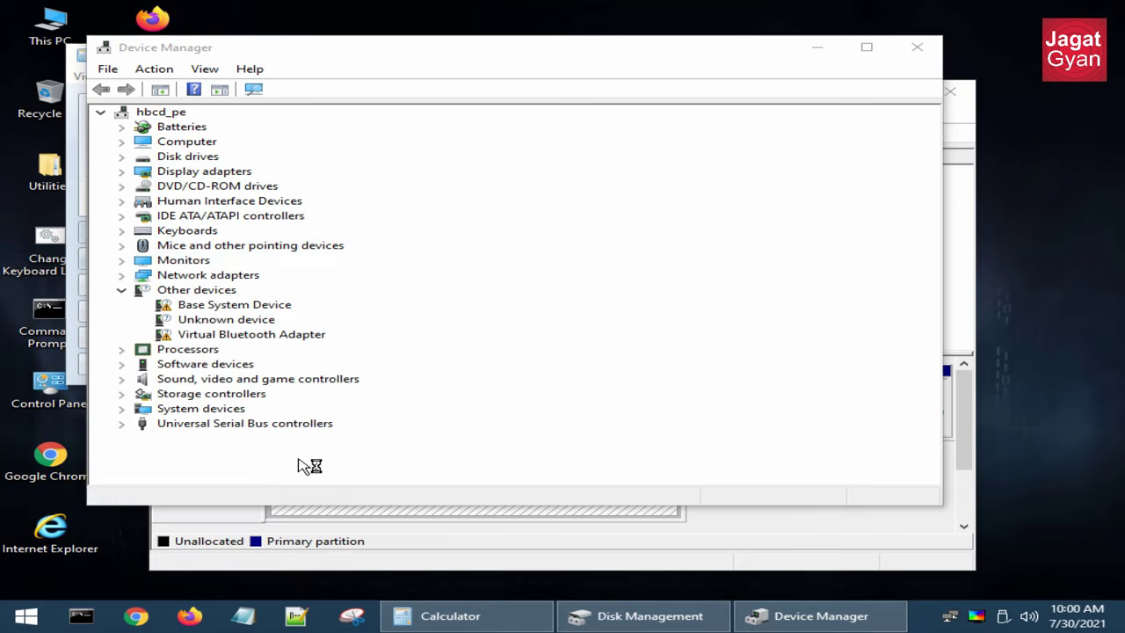
pyautogui.click(928, 52)
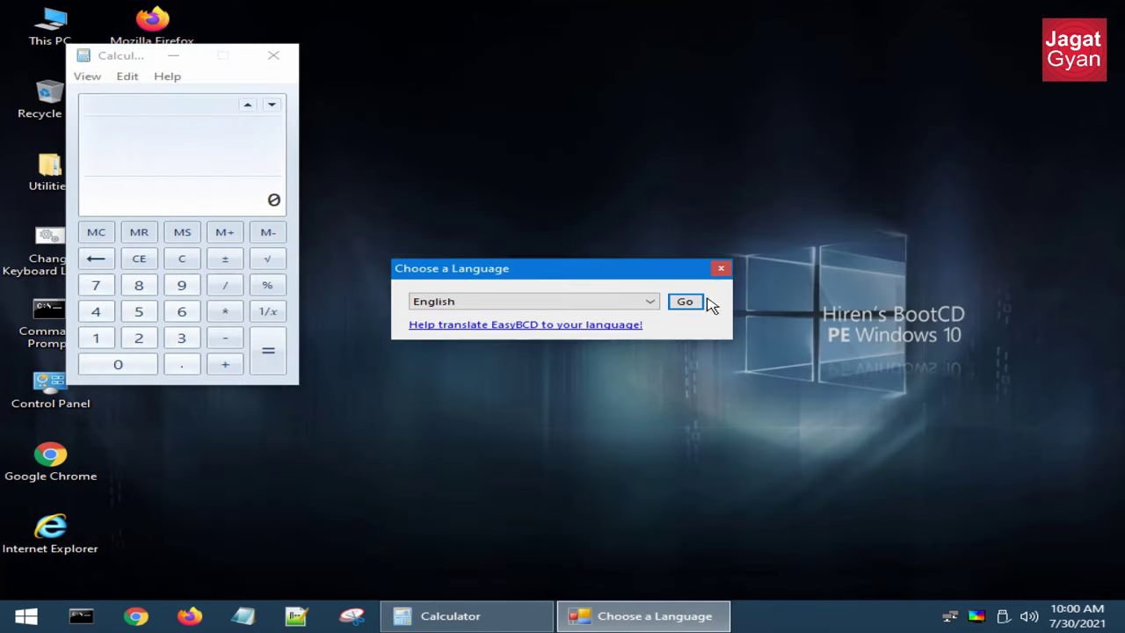
pyautogui.click(690, 302)
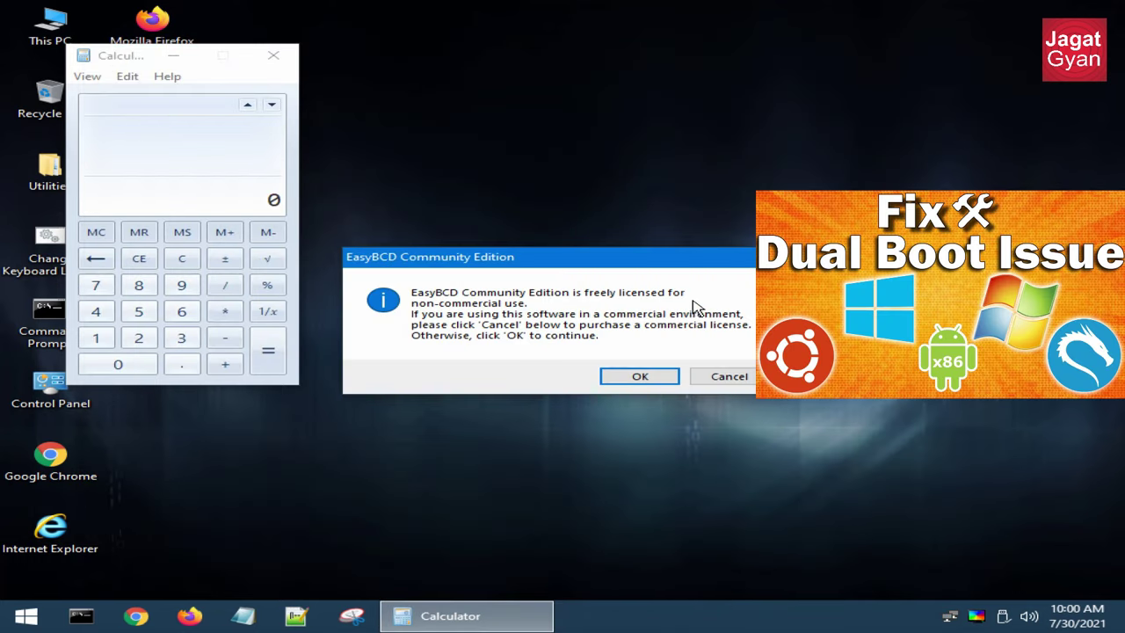
pyautogui.click(657, 379)
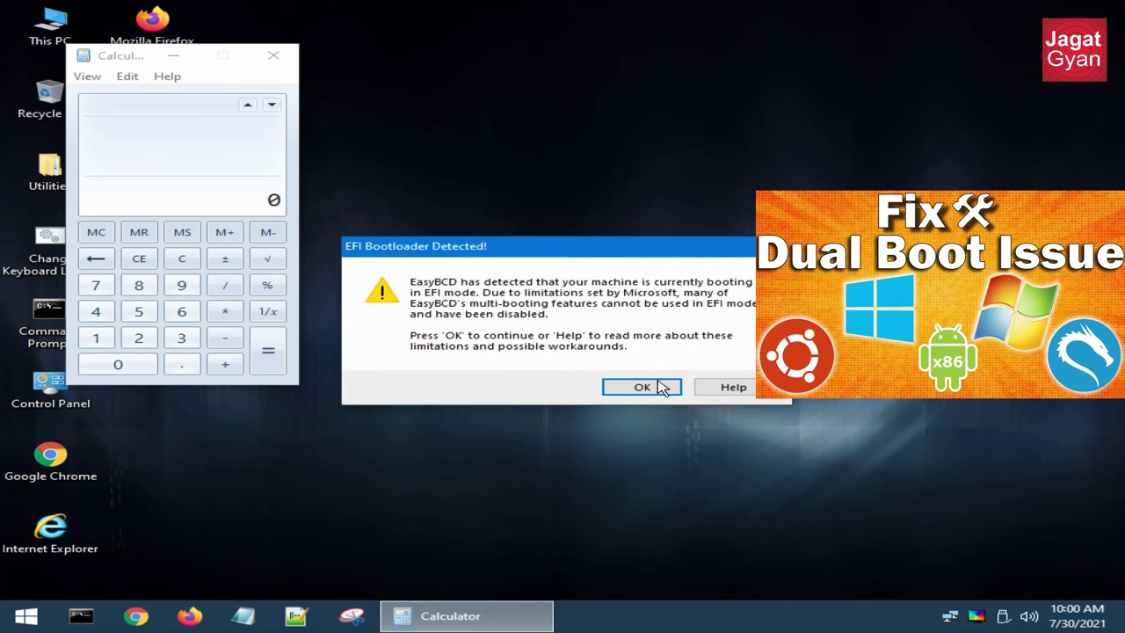
pyautogui.click(659, 388)
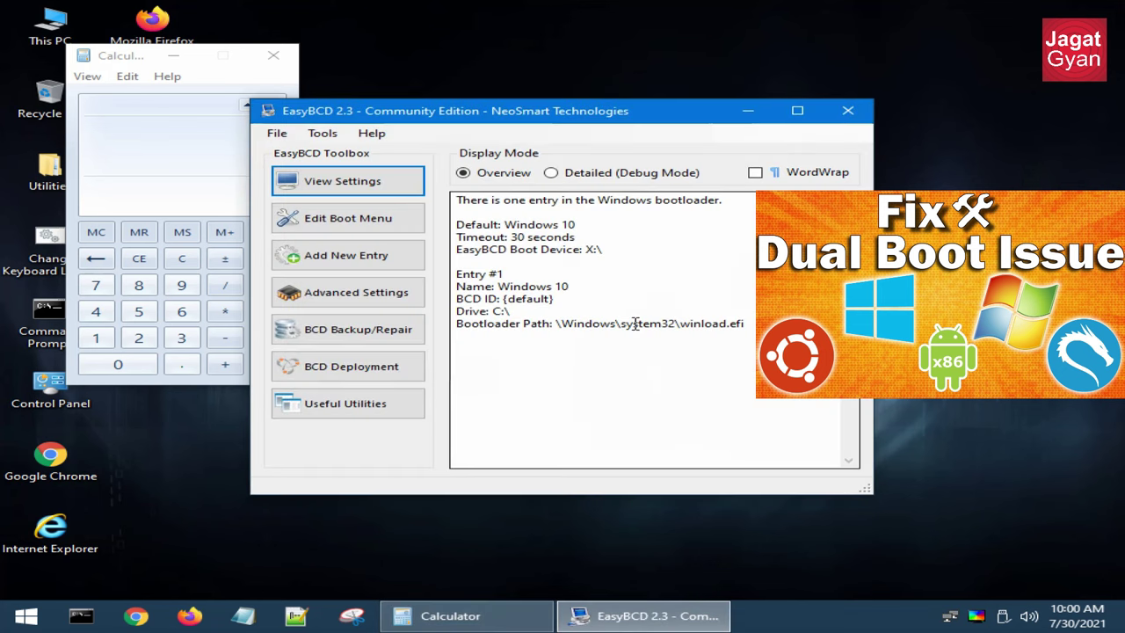
# - View EasyBCD's boot menu editing options, and close EasyBCD and Calculator
pyautogui.click(376, 217)
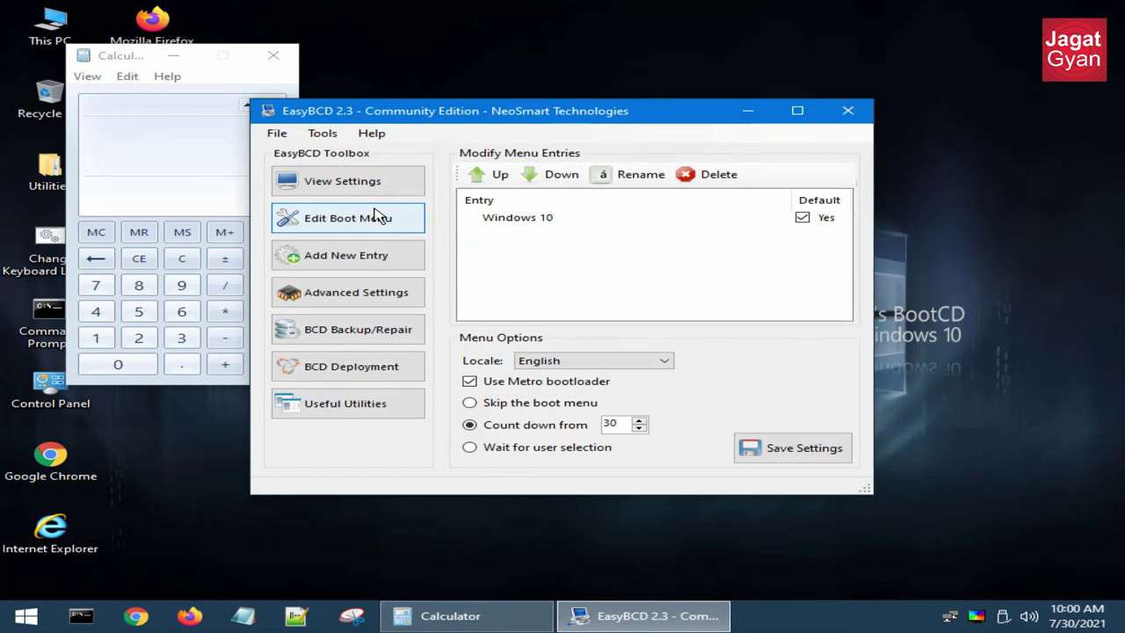
pyautogui.click(849, 110)
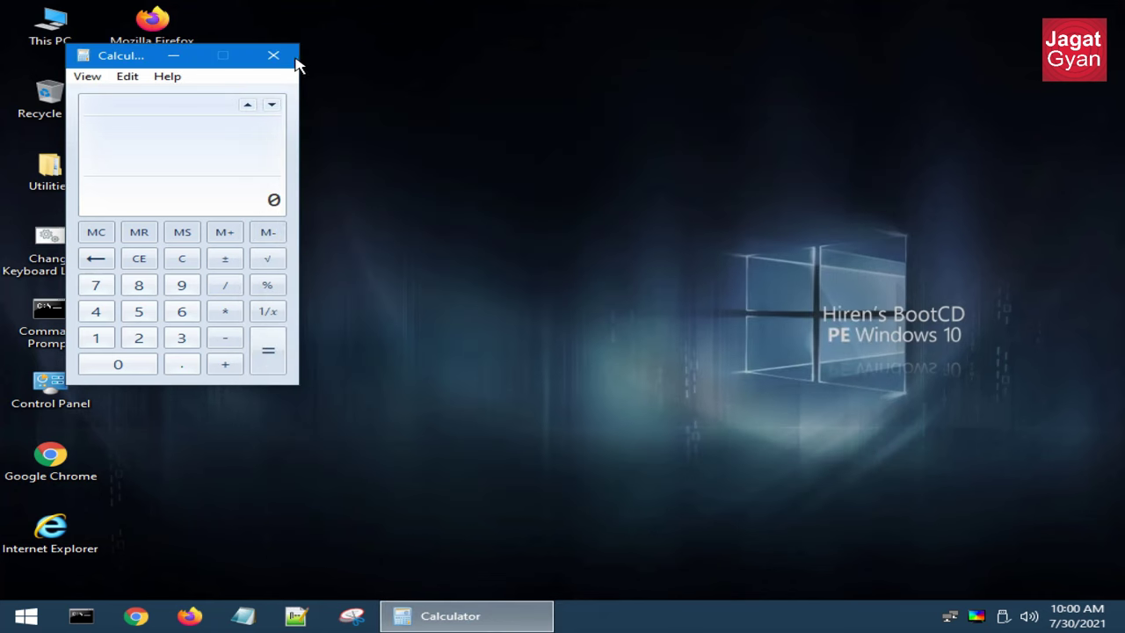
pyautogui.click(279, 63)
# - Expand the BCD-MBR Tools, Hard Disk Tools and Data Recovery groups and examine the data recovery programs
pyautogui.click(5, 628)
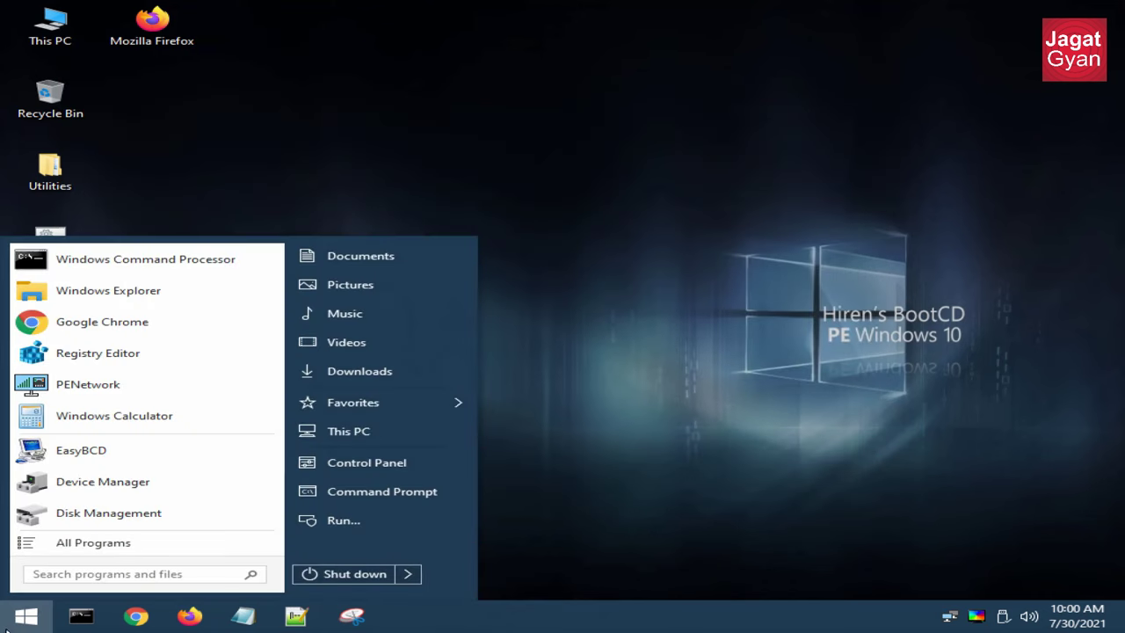
pyautogui.click(107, 547)
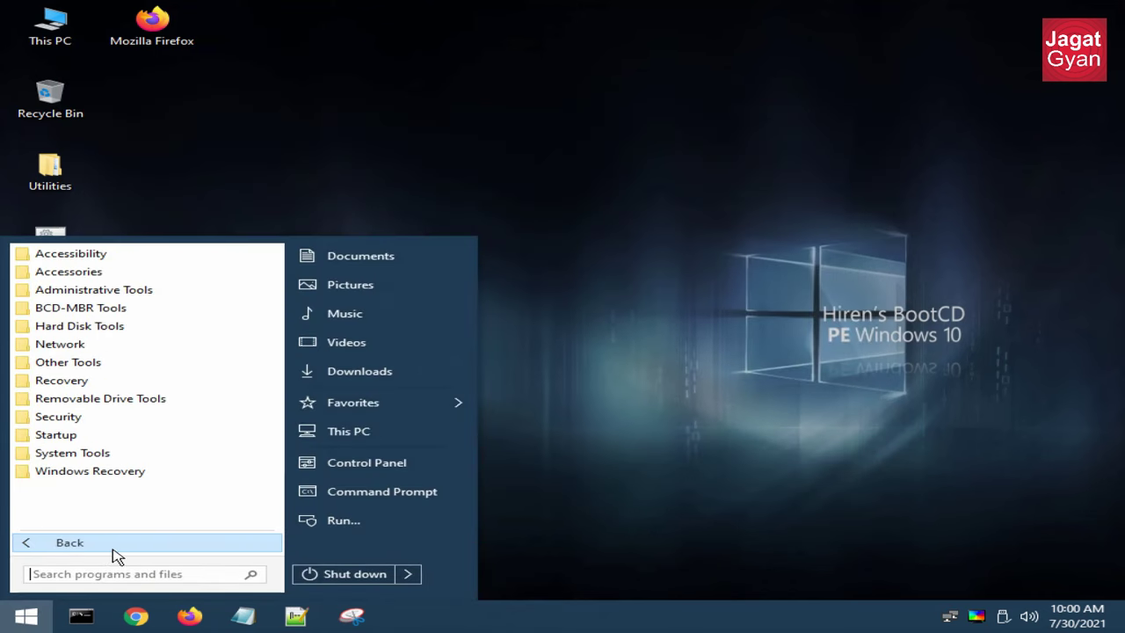
pyautogui.click(101, 328)
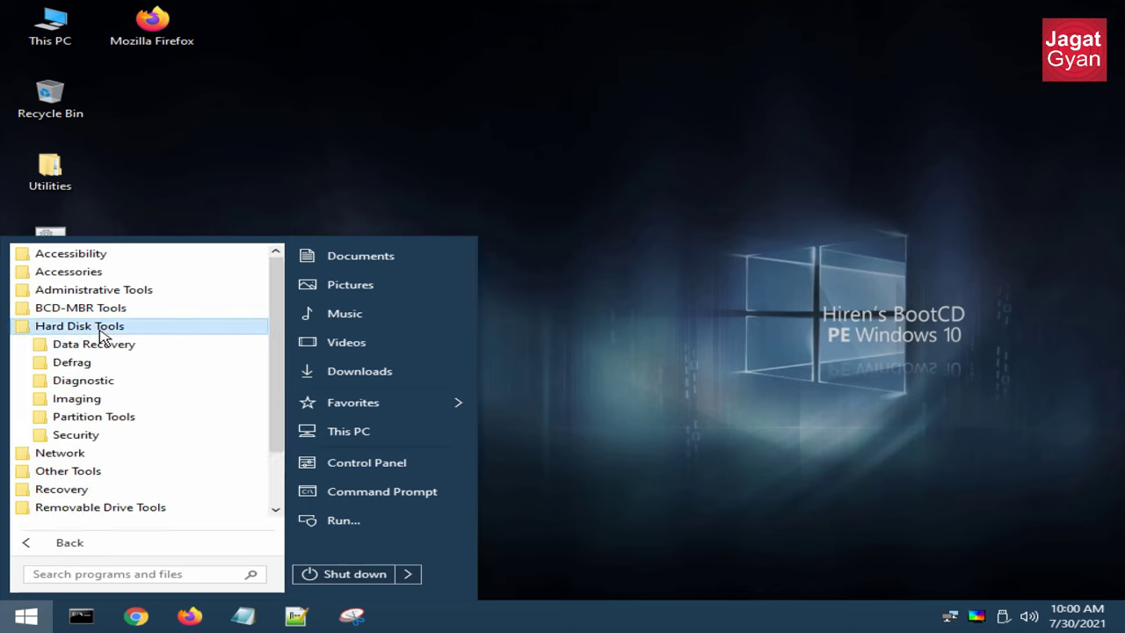
pyautogui.click(104, 309)
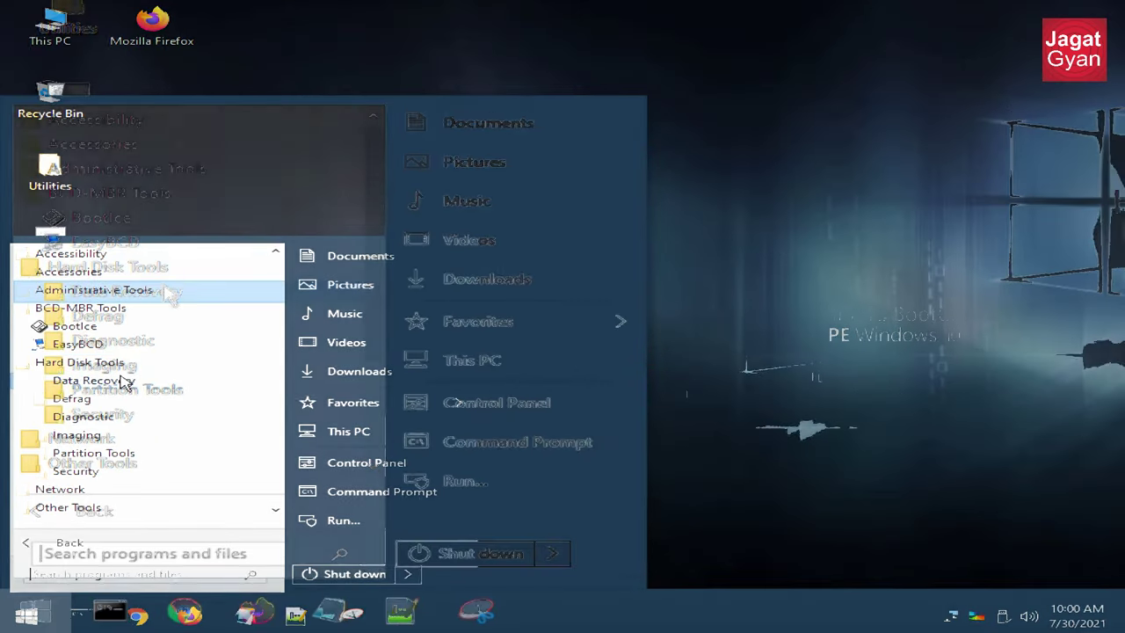
pyautogui.click(166, 294)
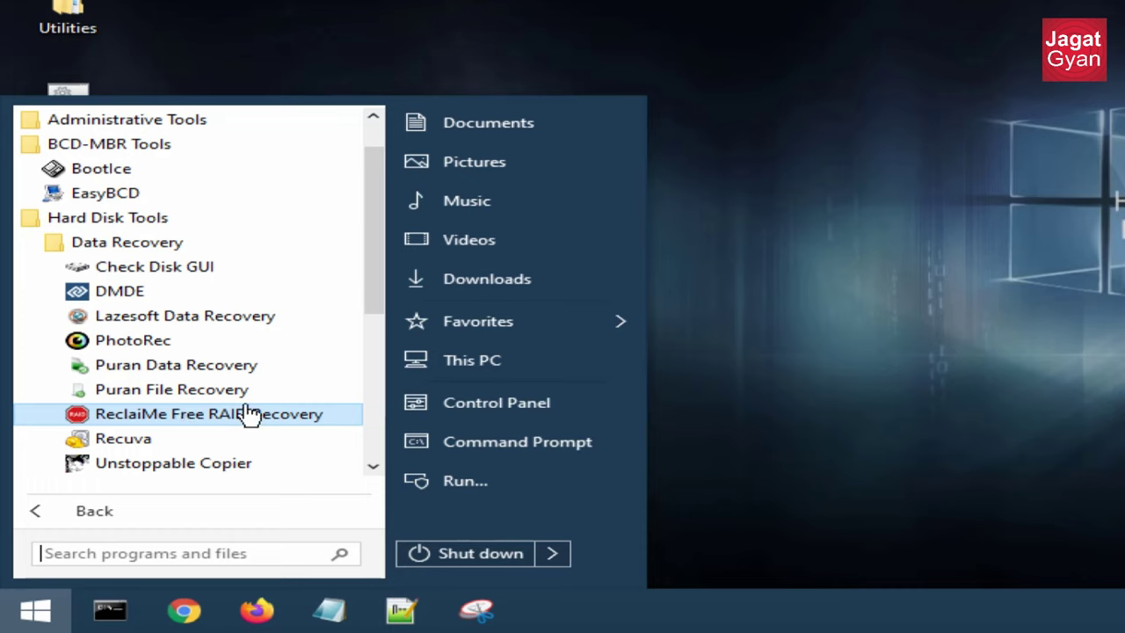
pyautogui.moveTo(372, 309); pyautogui.dragTo(378, 332)
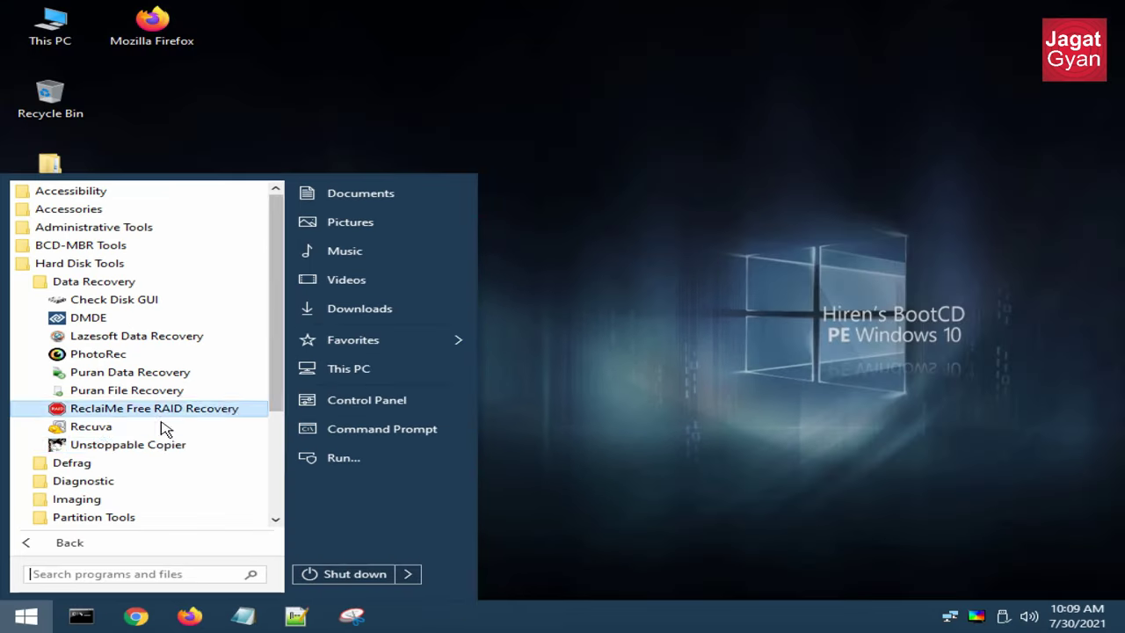
# - Expand the Defrag group under Hard Disk Tools, launch Defraggler and close its window
pyautogui.click(93, 414)
pyautogui.click(101, 480)
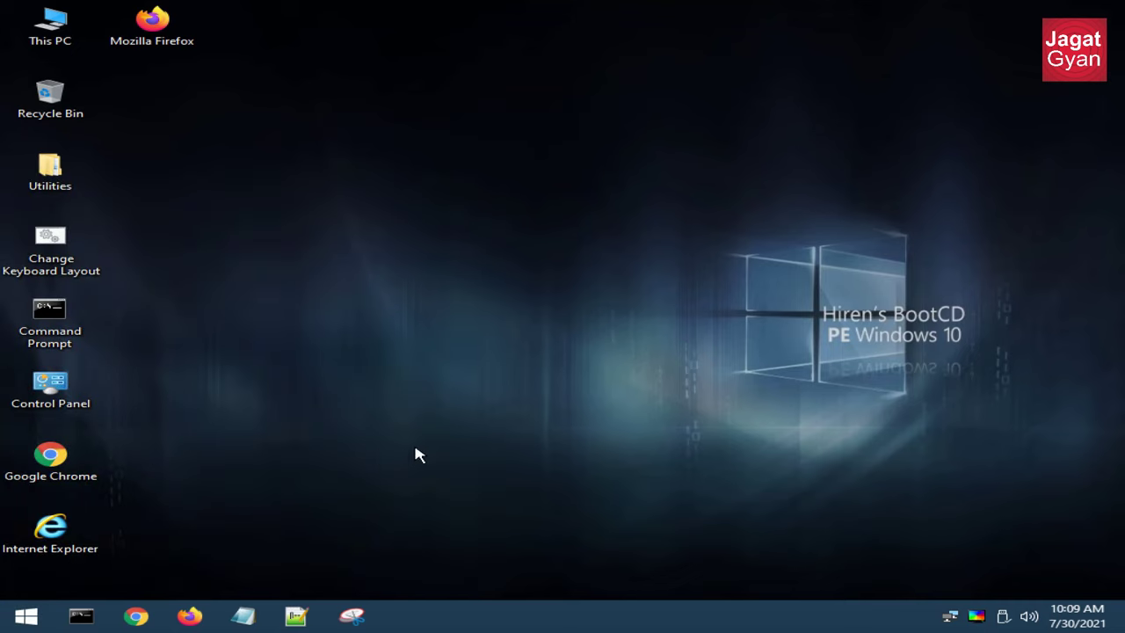
pyautogui.click(950, 103)
# - Reopen the full program list and examine the disk diagnostic programs under Hard Disk Tools
pyautogui.click(26, 615)
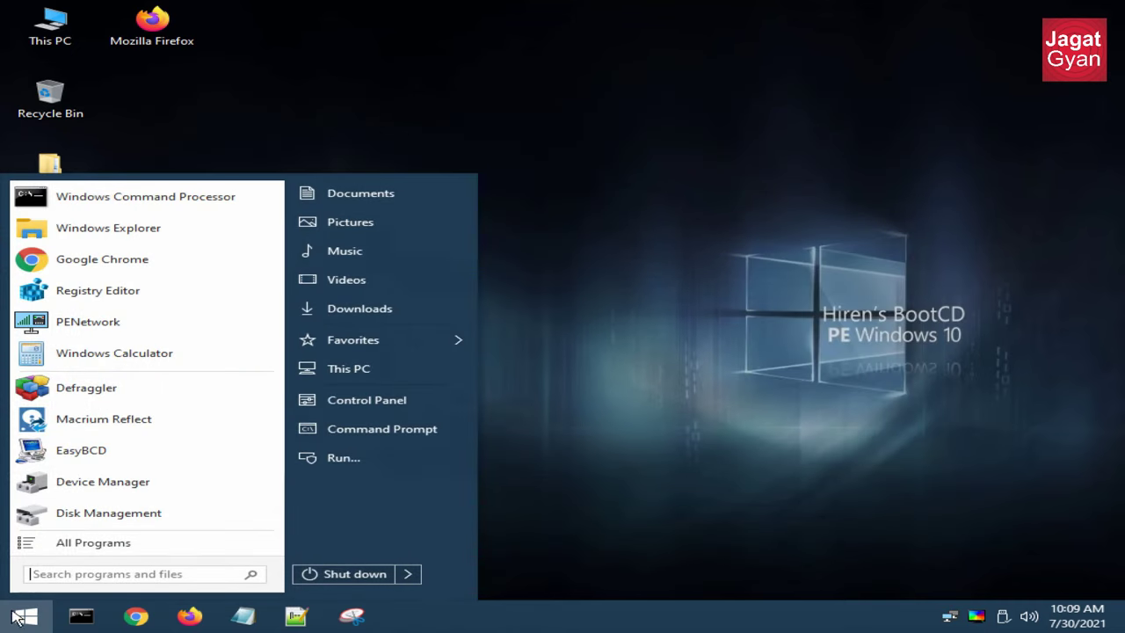
pyautogui.click(101, 542)
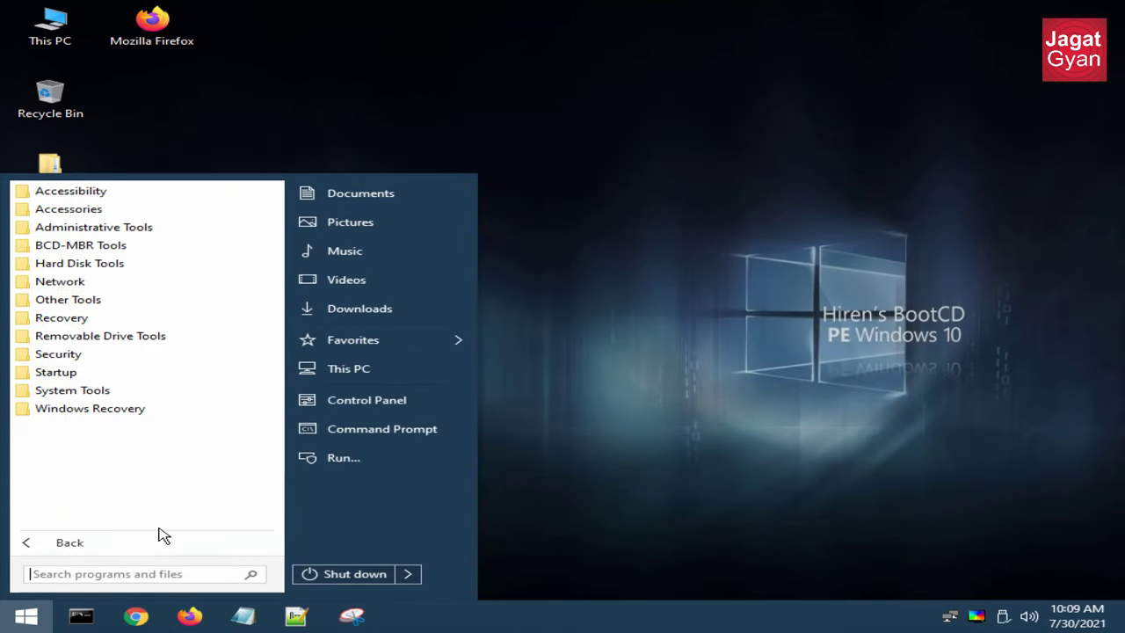
pyautogui.click(107, 264)
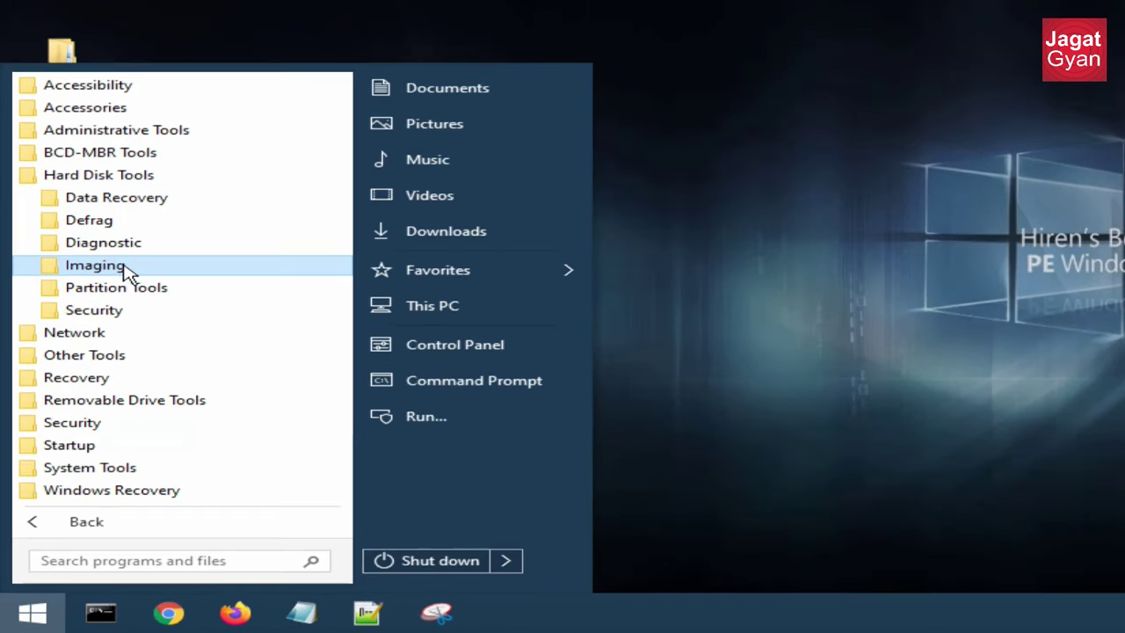
pyautogui.click(128, 247)
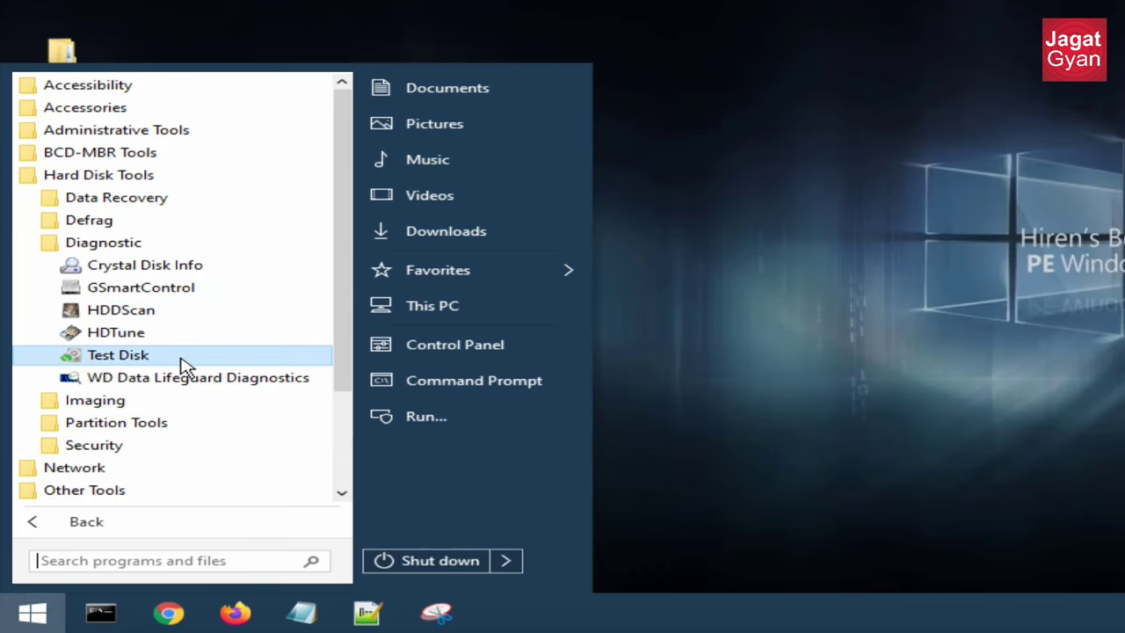
# - Look through the Imaging group, launch Macrium Reflect to view its restore screen, and close it
pyautogui.click(141, 406)
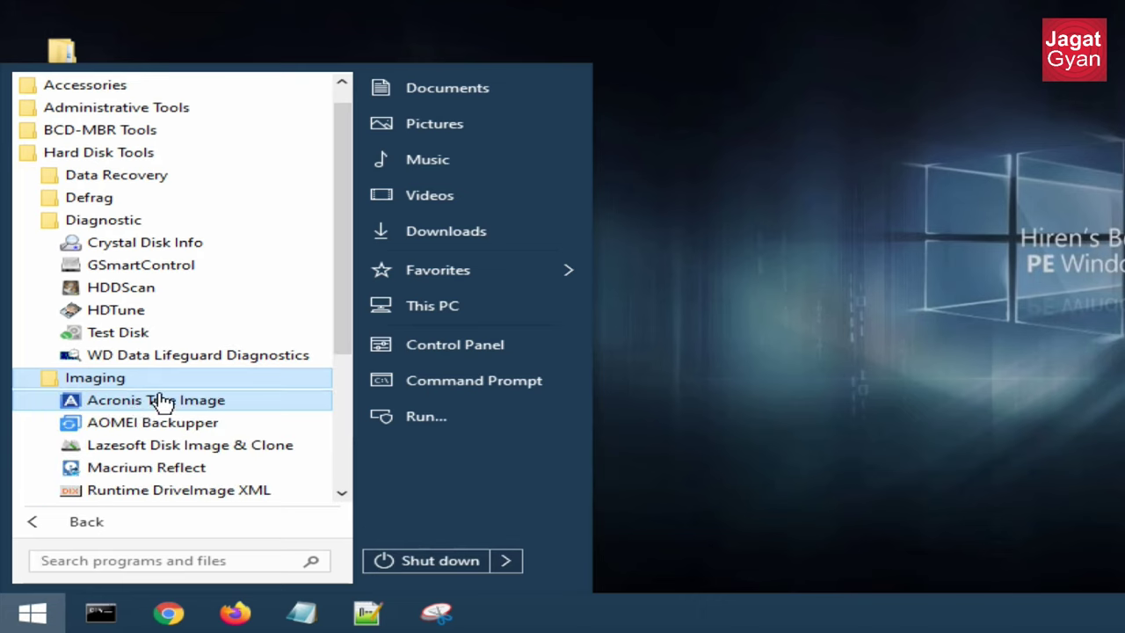
pyautogui.moveTo(344, 347); pyautogui.dragTo(343, 359)
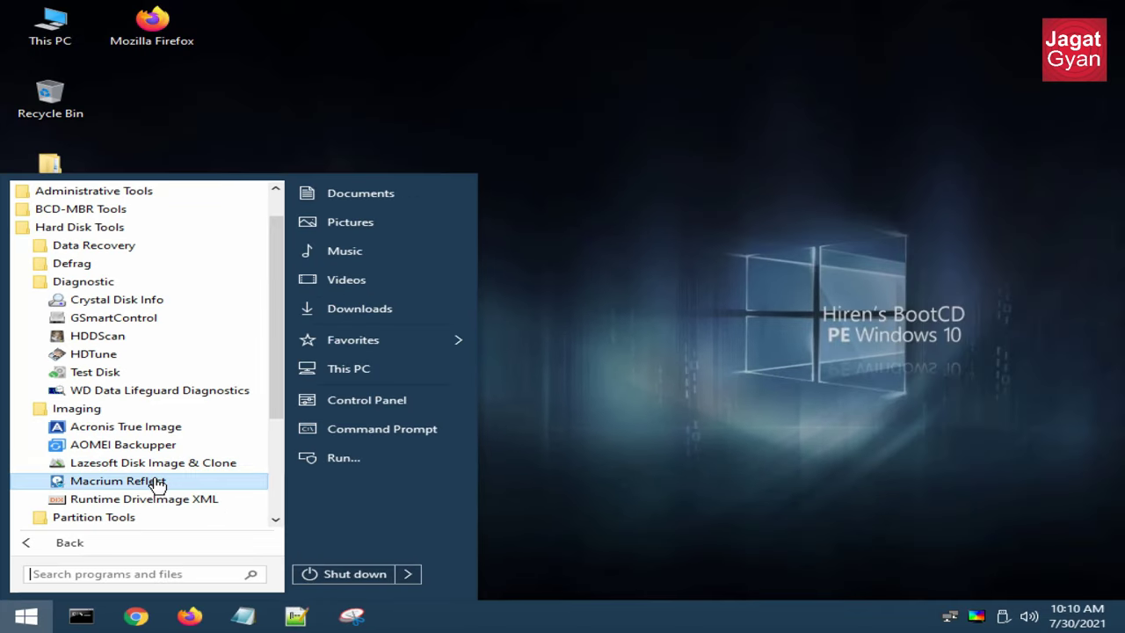
pyautogui.click(157, 482)
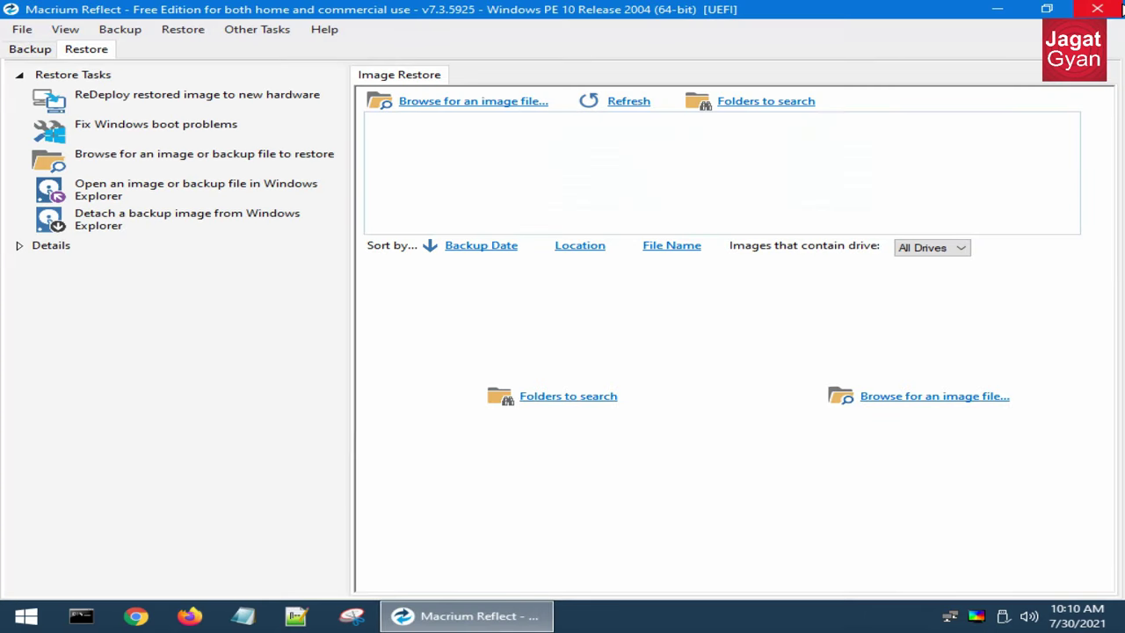
pyautogui.click(1121, 9)
# - Examine the Partition Tools programs under Hard Disk Tools and return to the desktop
pyautogui.click(26, 615)
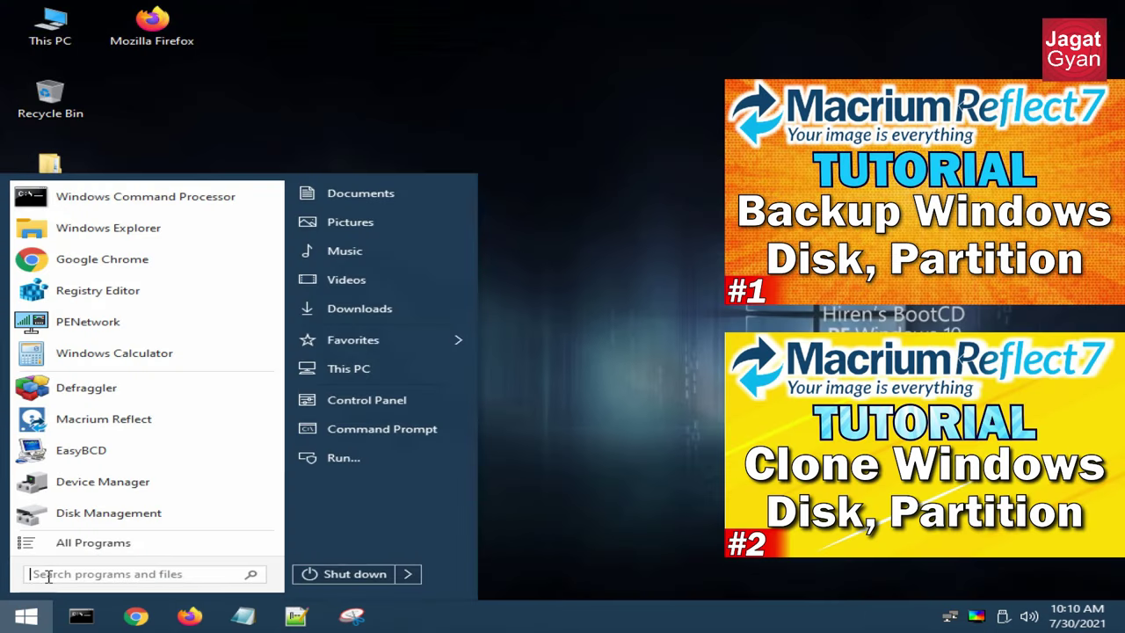
pyautogui.click(88, 549)
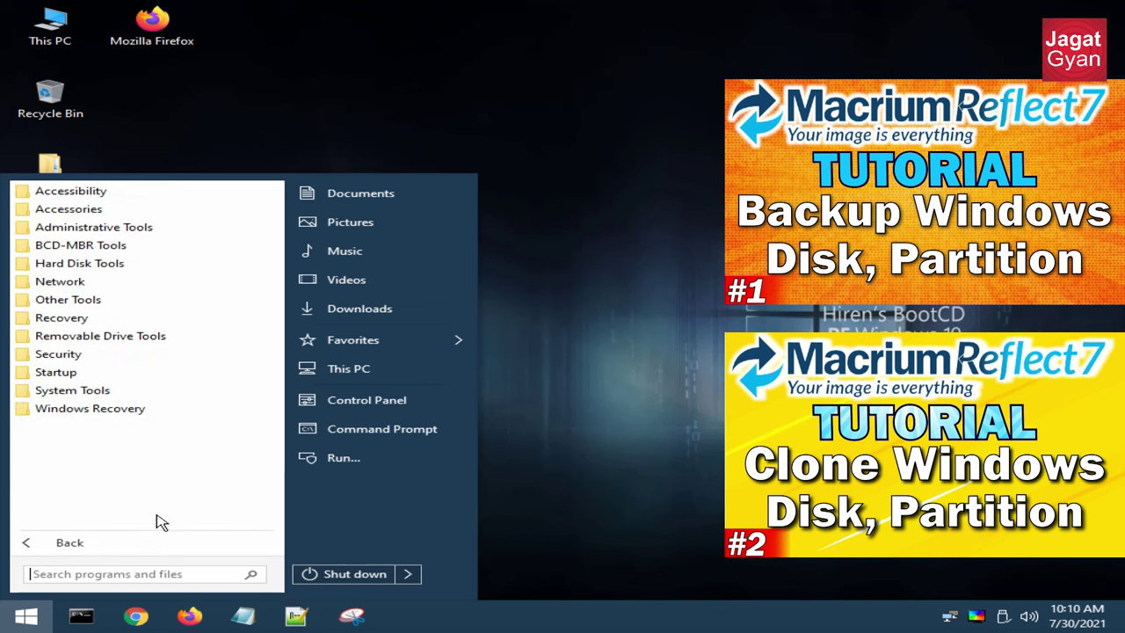
pyautogui.click(99, 268)
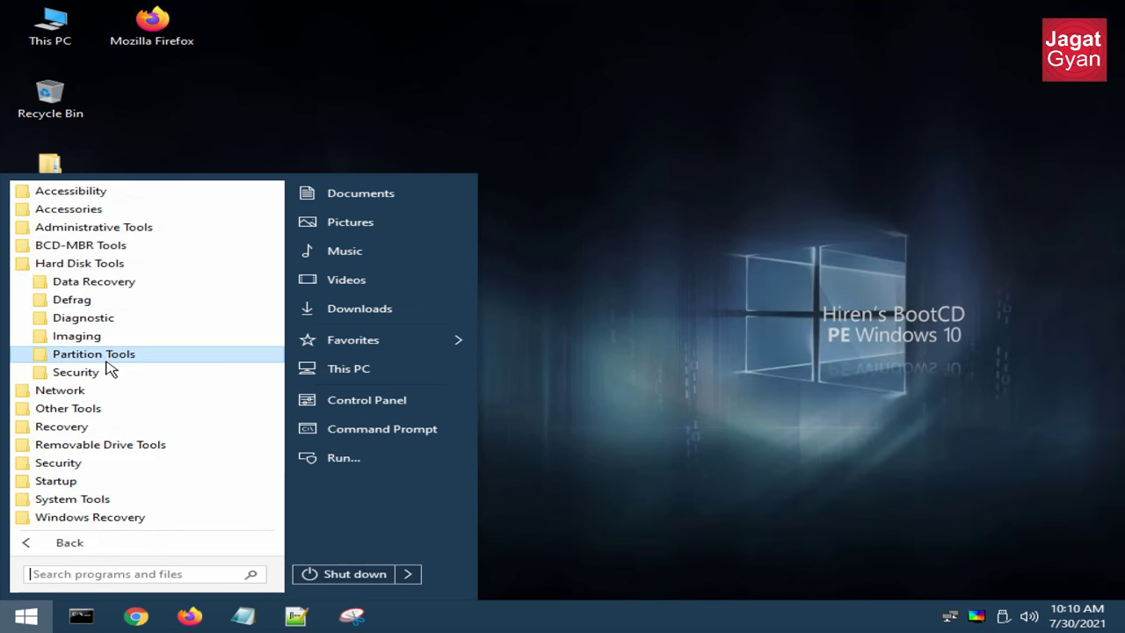
pyautogui.click(113, 361)
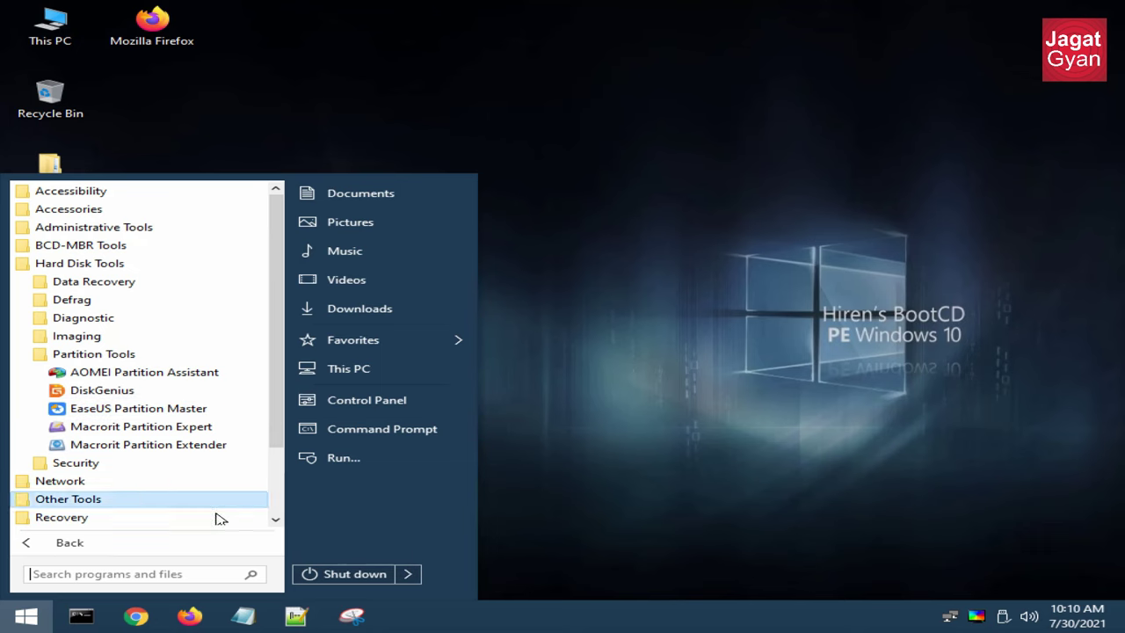
pyautogui.click(689, 233)
# - Open This PC from the desktop to view the available drives, and close the window
pyautogui.press('Down')
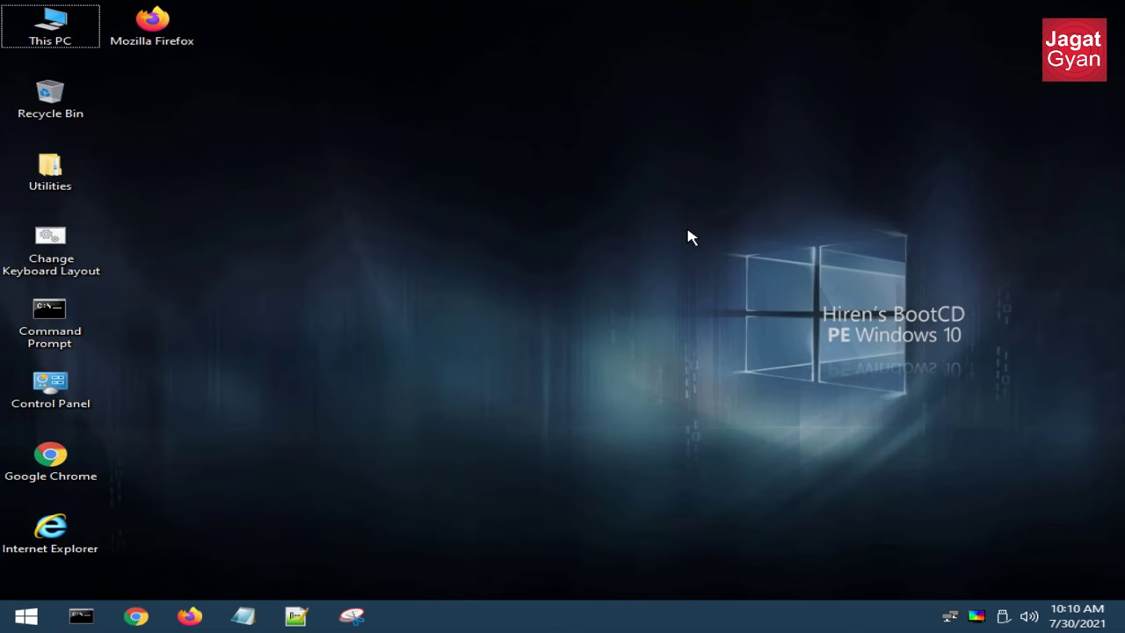
pyautogui.press('Return')
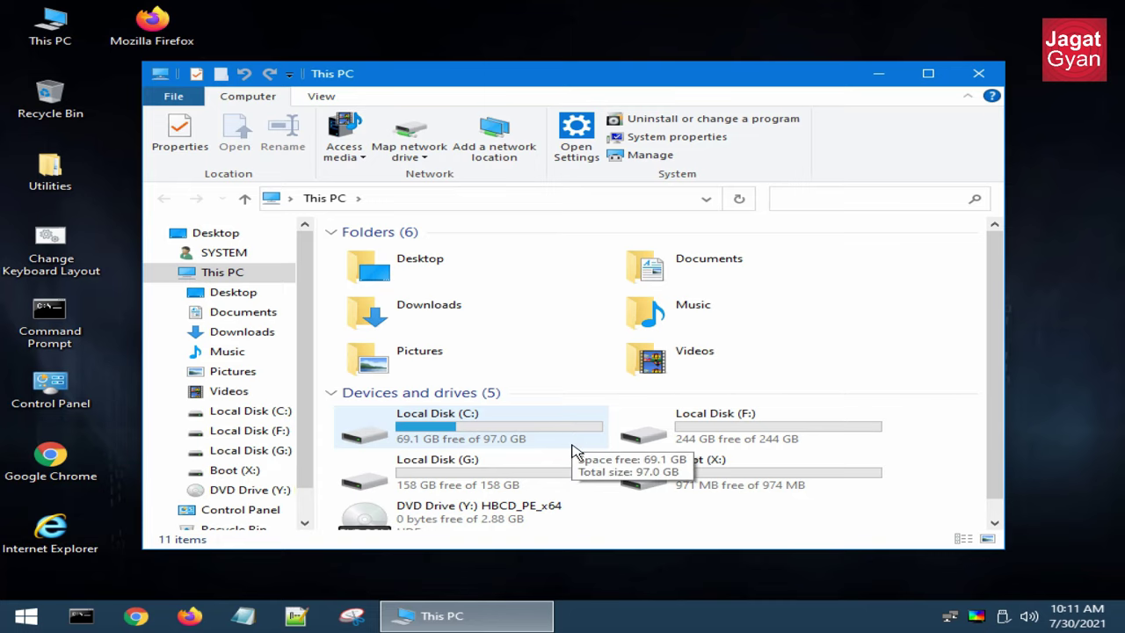
pyautogui.click(978, 73)
# - Examine the Security programs under Hard Disk Tools, including Eraser and HDD Low Level Format Tool
pyautogui.click(27, 616)
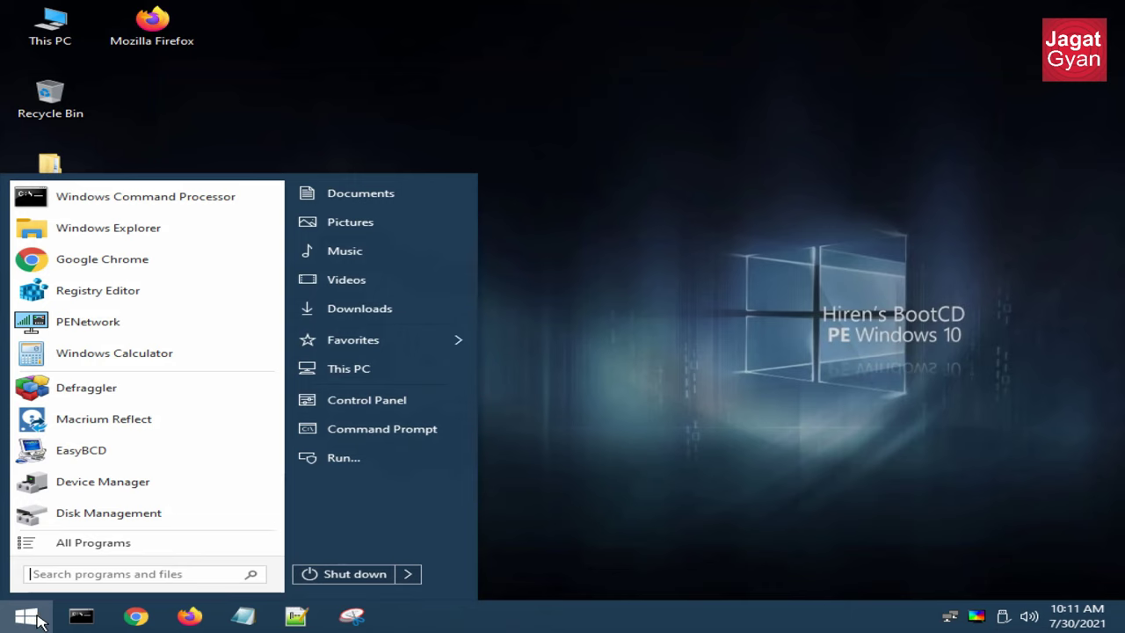
pyautogui.click(113, 544)
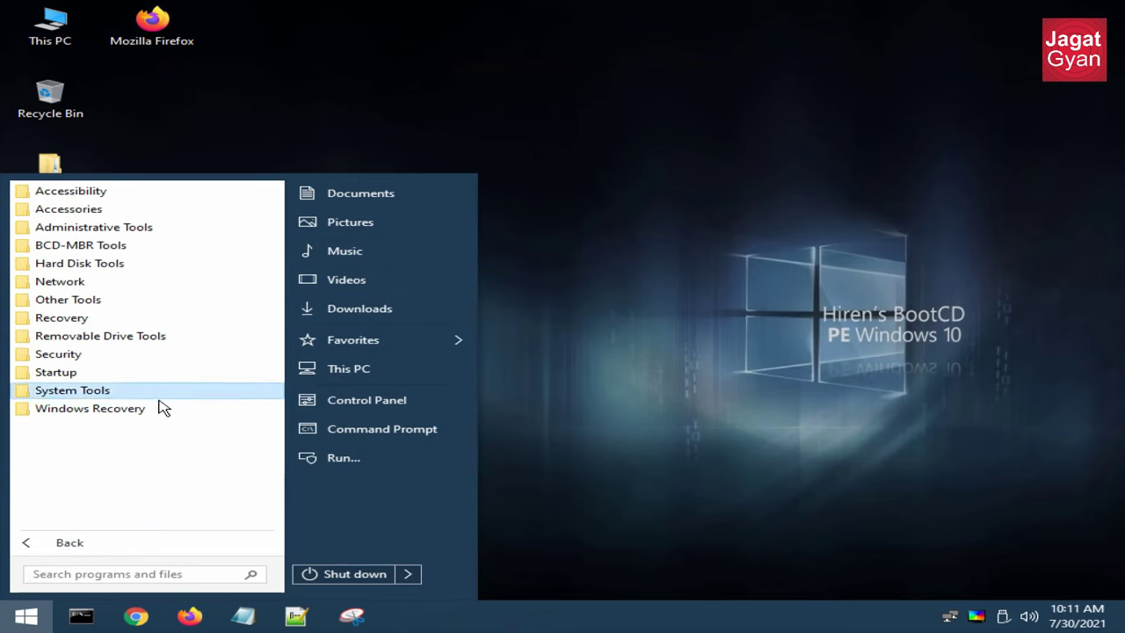
pyautogui.click(115, 265)
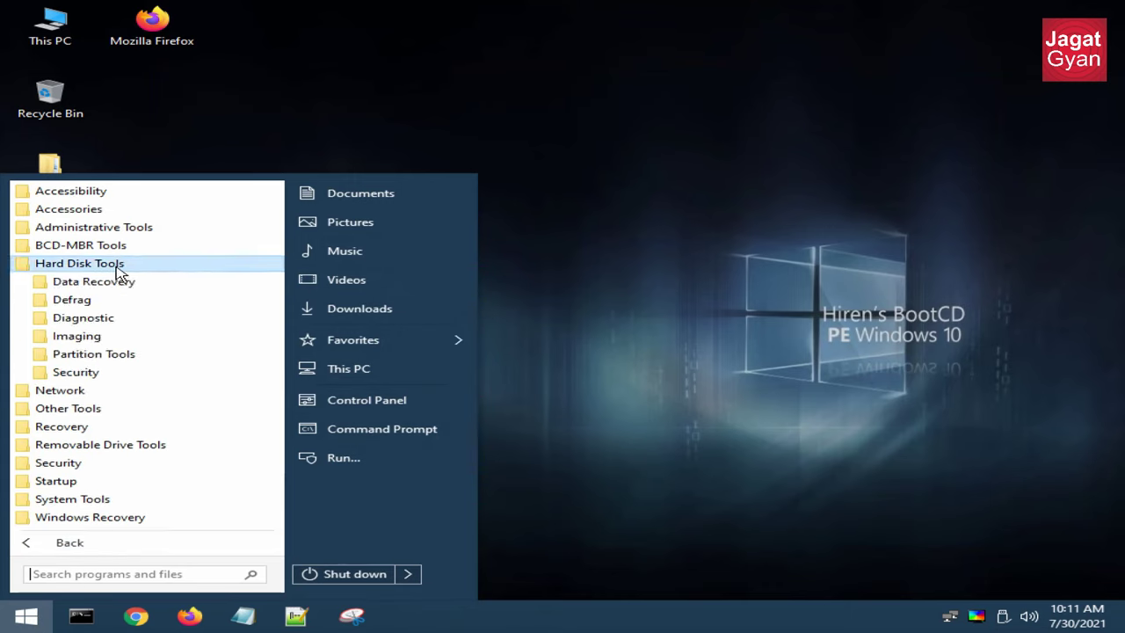
pyautogui.click(105, 376)
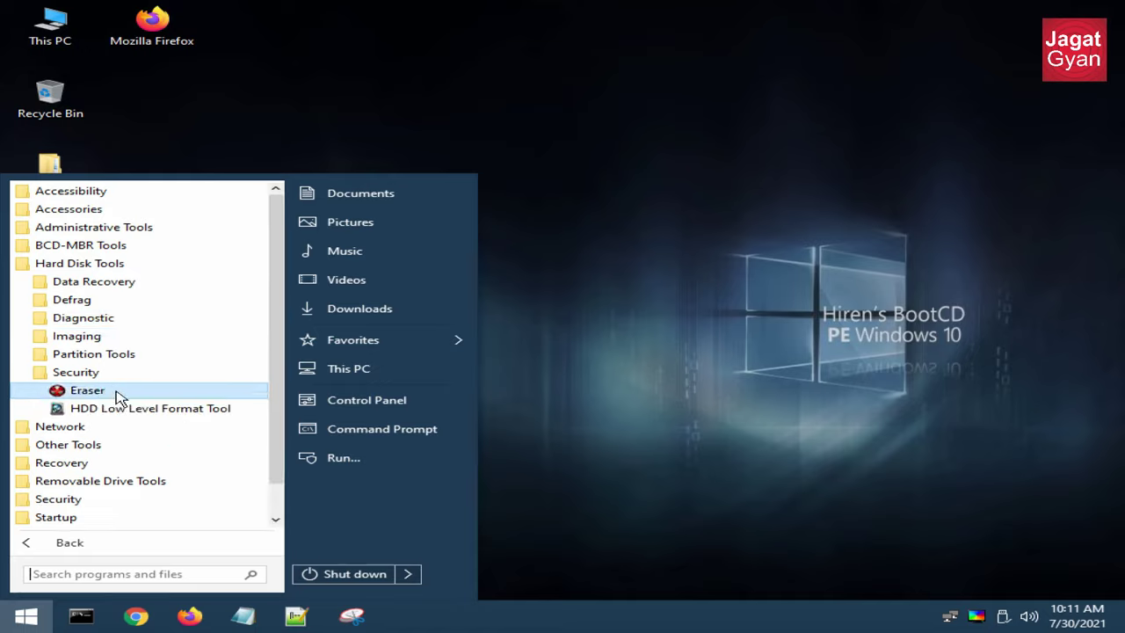
pyautogui.click(116, 397)
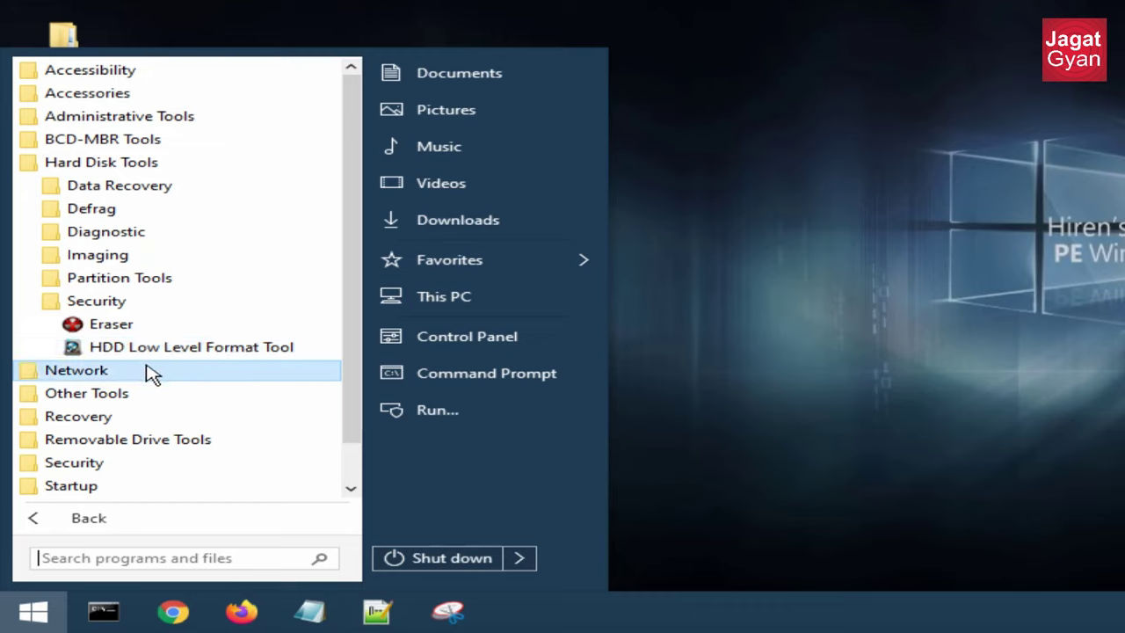
# - Expand the Network and Other Tools groups and look through their programs
pyautogui.click(151, 374)
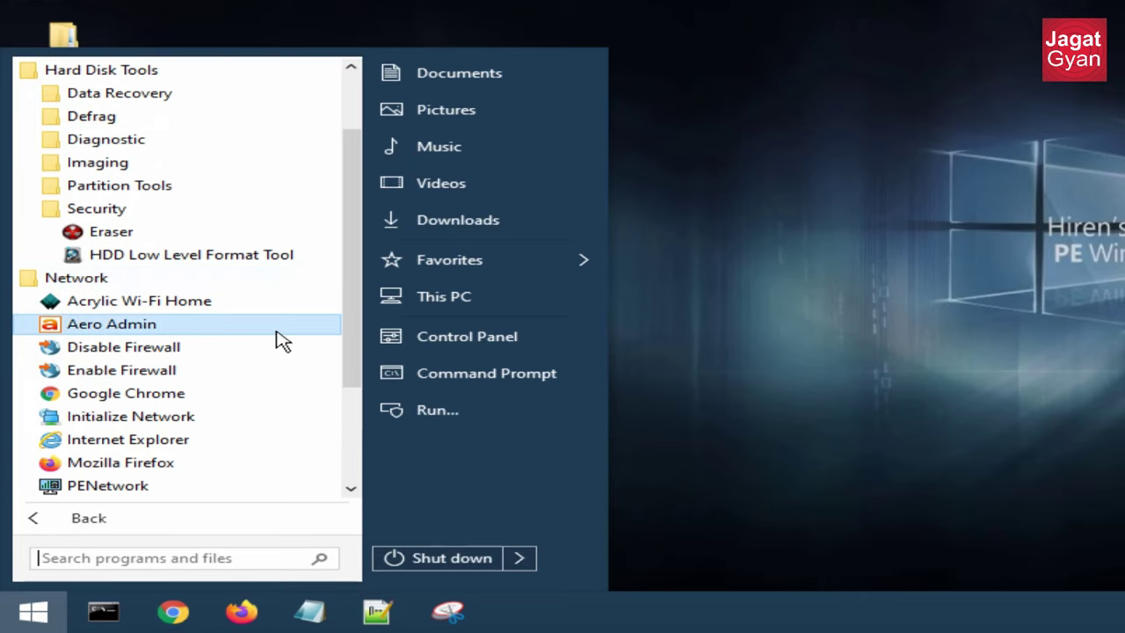
pyautogui.moveTo(347, 321); pyautogui.dragTo(350, 349)
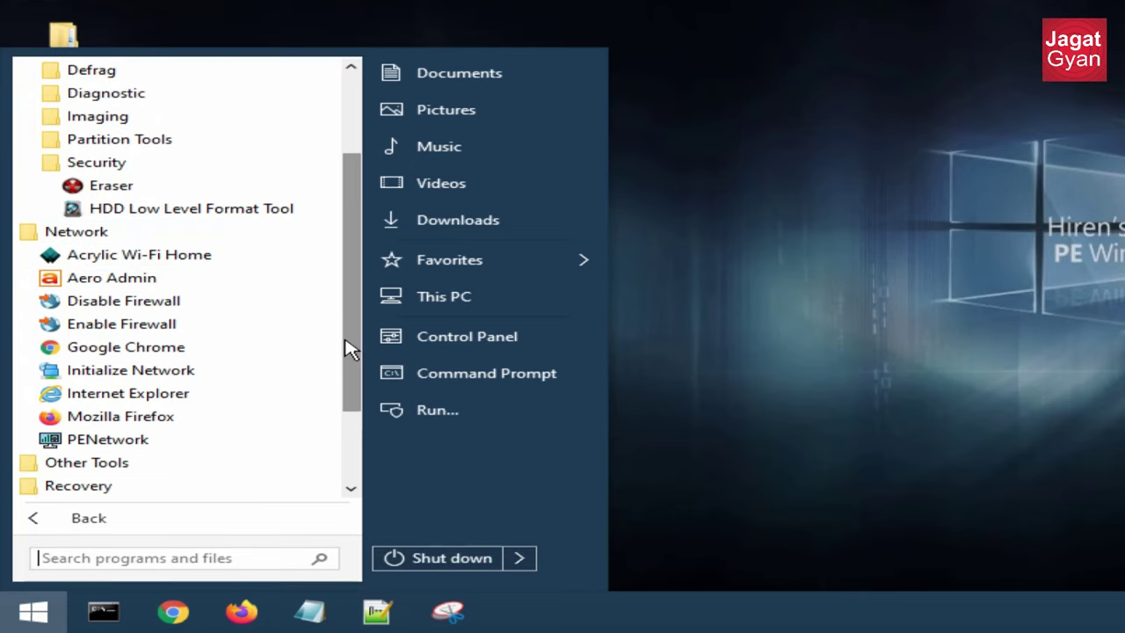
pyautogui.click(146, 466)
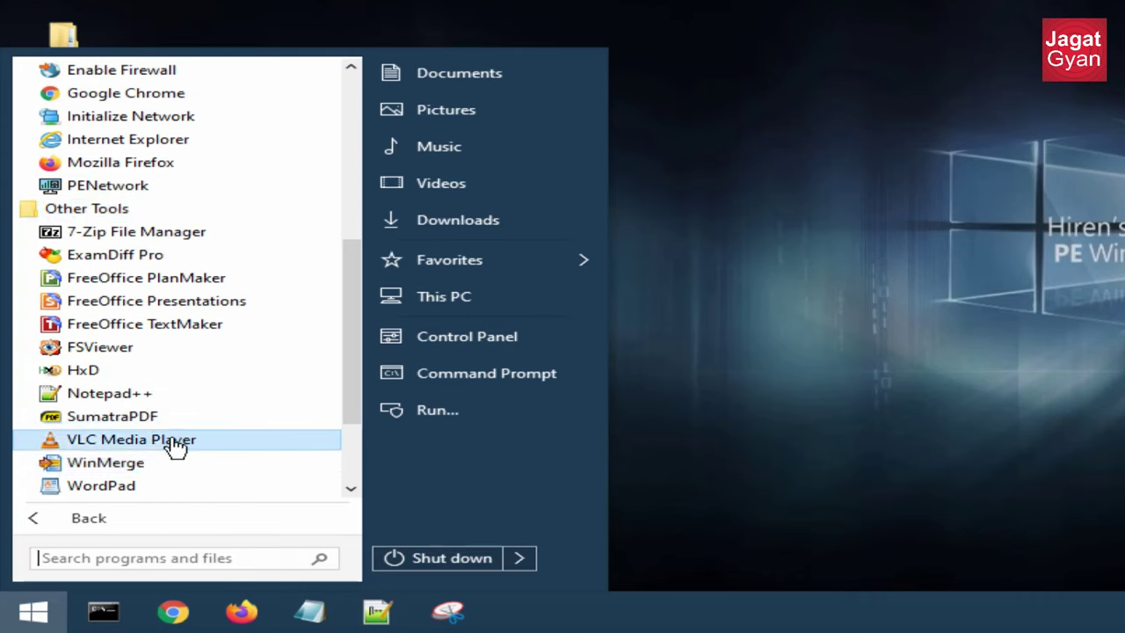